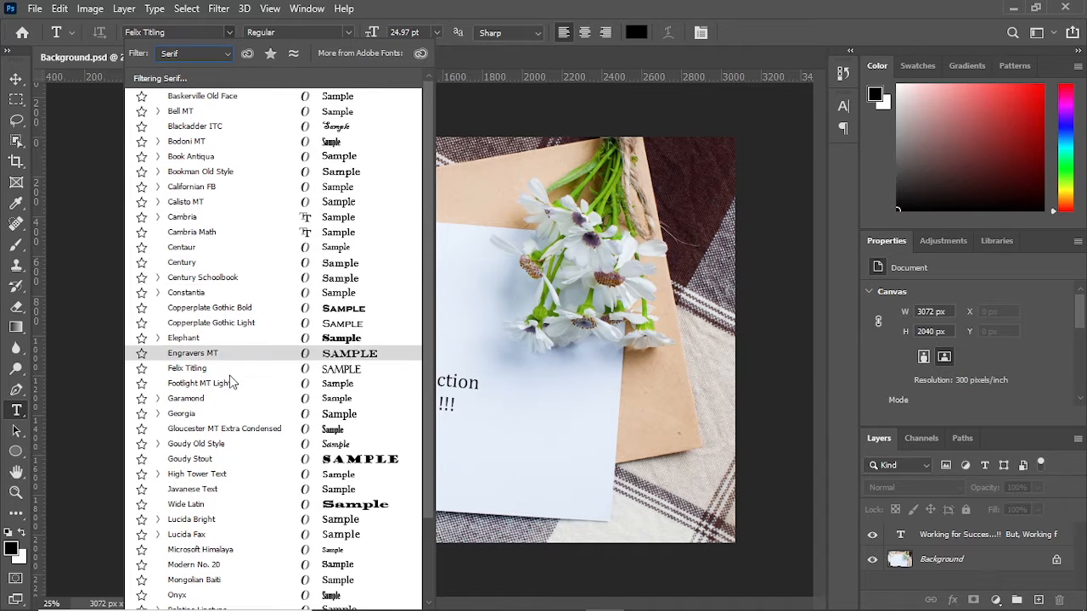
Step: Filter the font list to the Handwritten class and return the filter to All Classes
{"action": "left_click", "coordinate": [227, 55]}
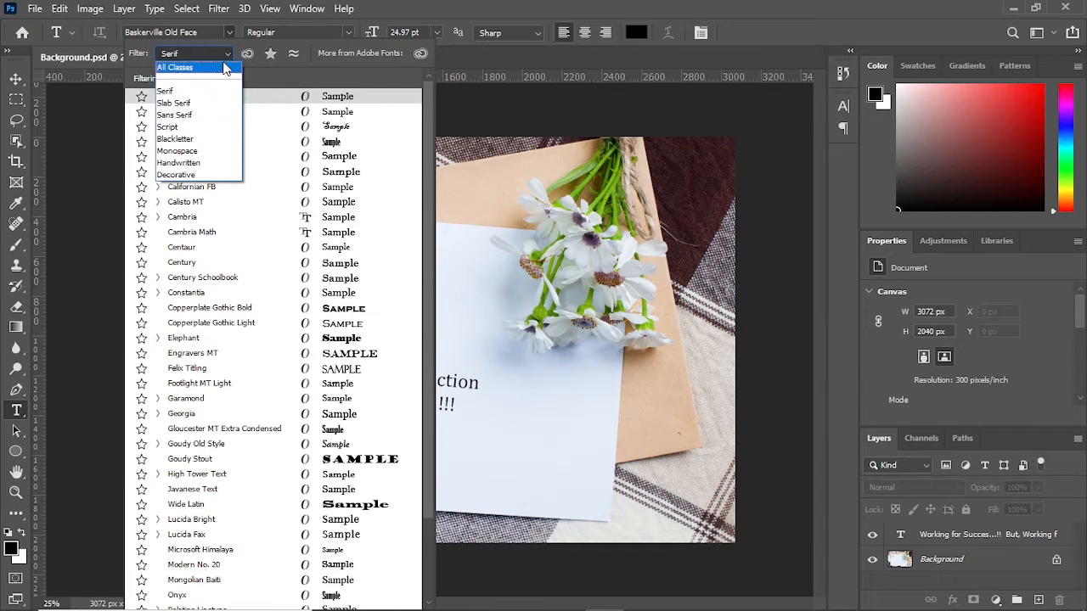
{"action": "left_click", "coordinate": [204, 163]}
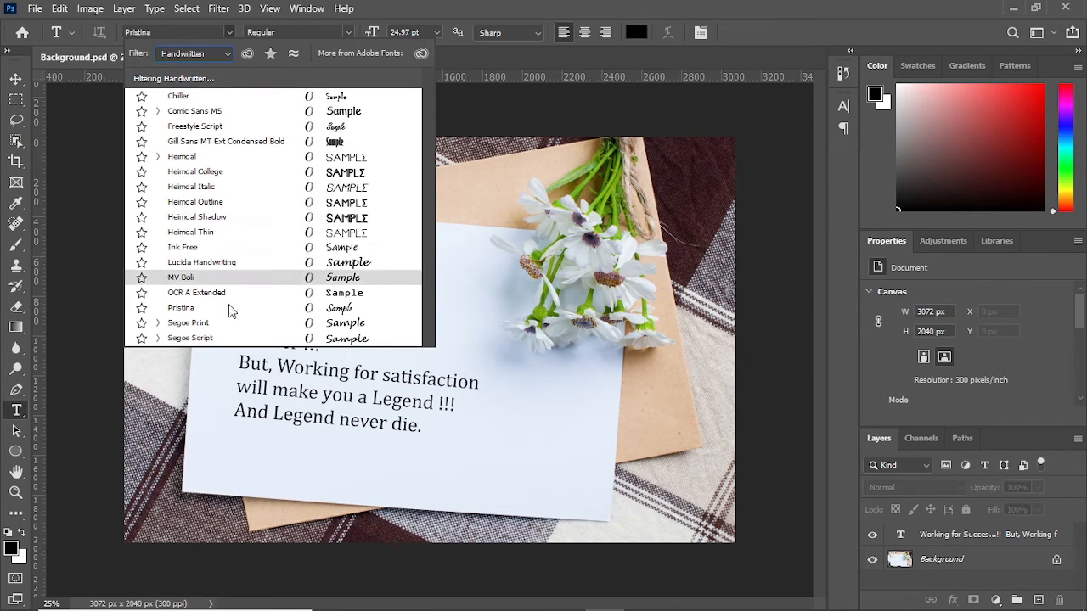
{"action": "left_click", "coordinate": [226, 56]}
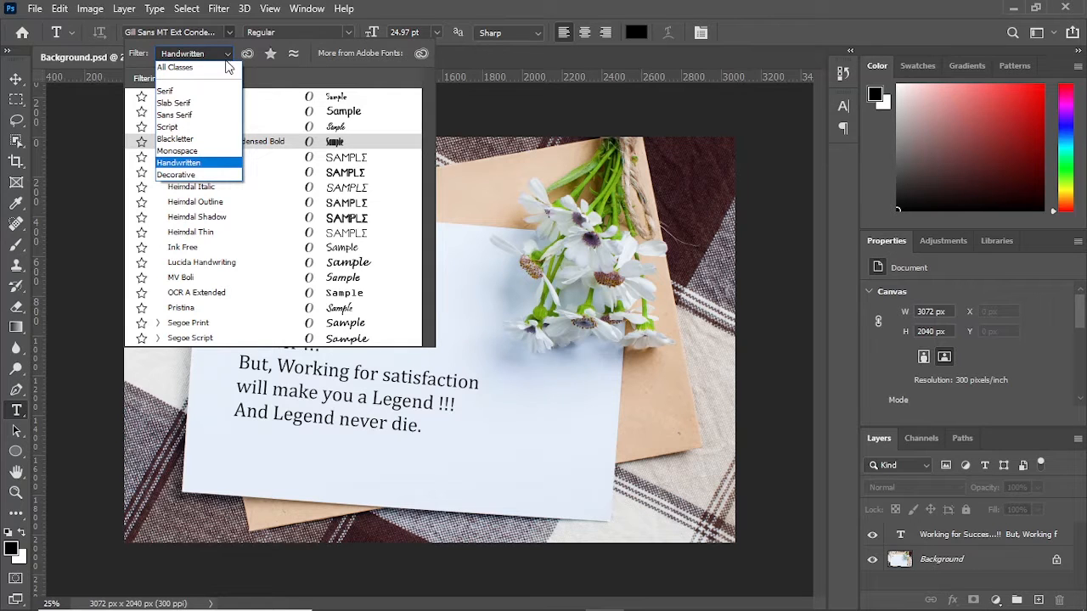
{"action": "left_click", "coordinate": [222, 68]}
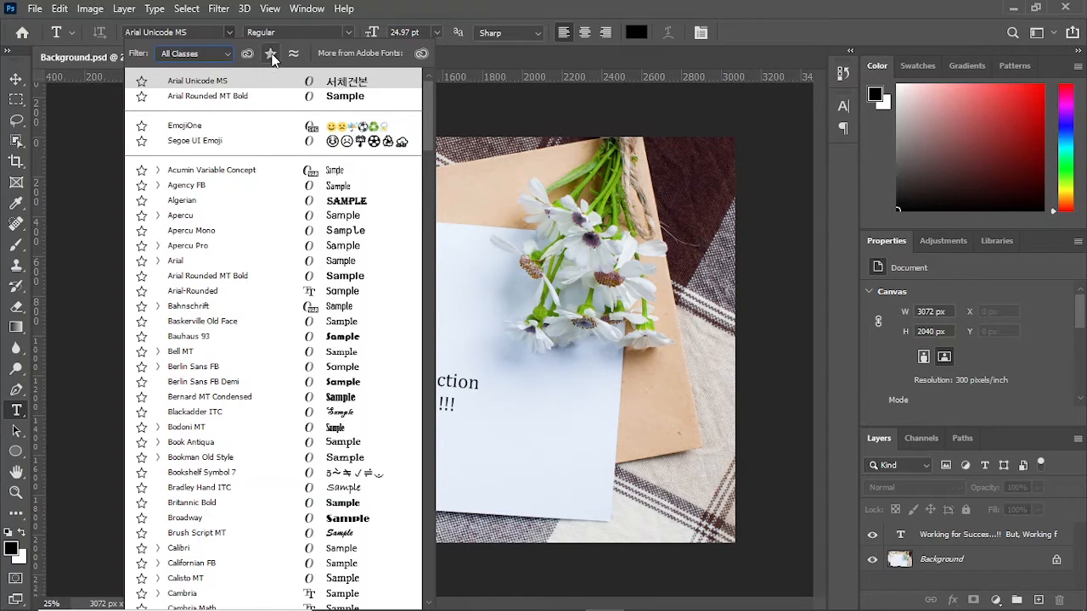
Step: Mark Calibri, Comic Sans MS and Berlin Sans FB as favorite fonts and check the favorites-only font list
{"action": "left_click", "coordinate": [271, 54]}
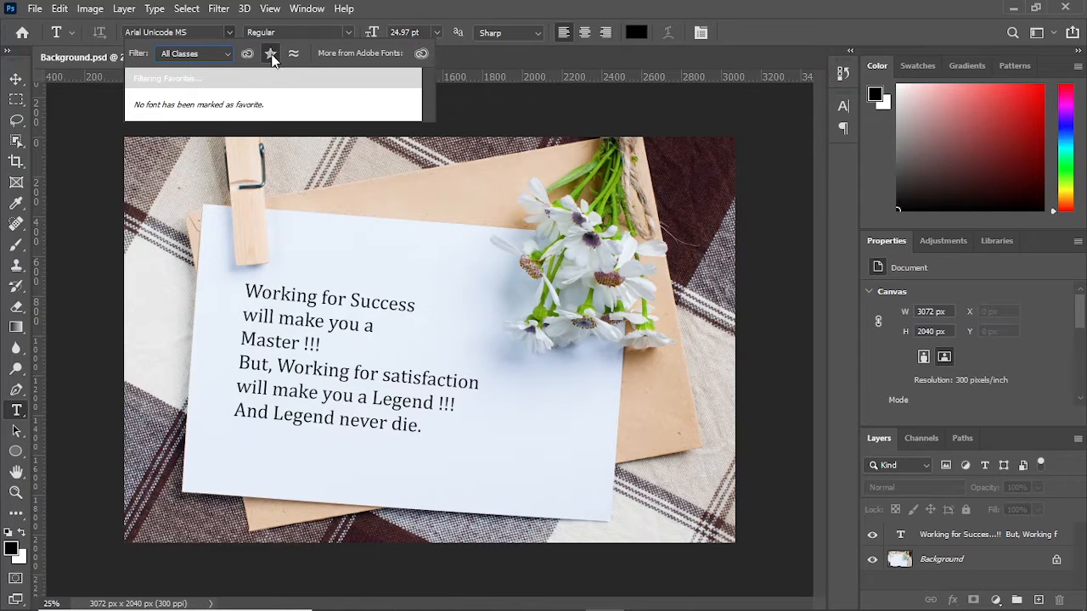
{"action": "left_click", "coordinate": [270, 54]}
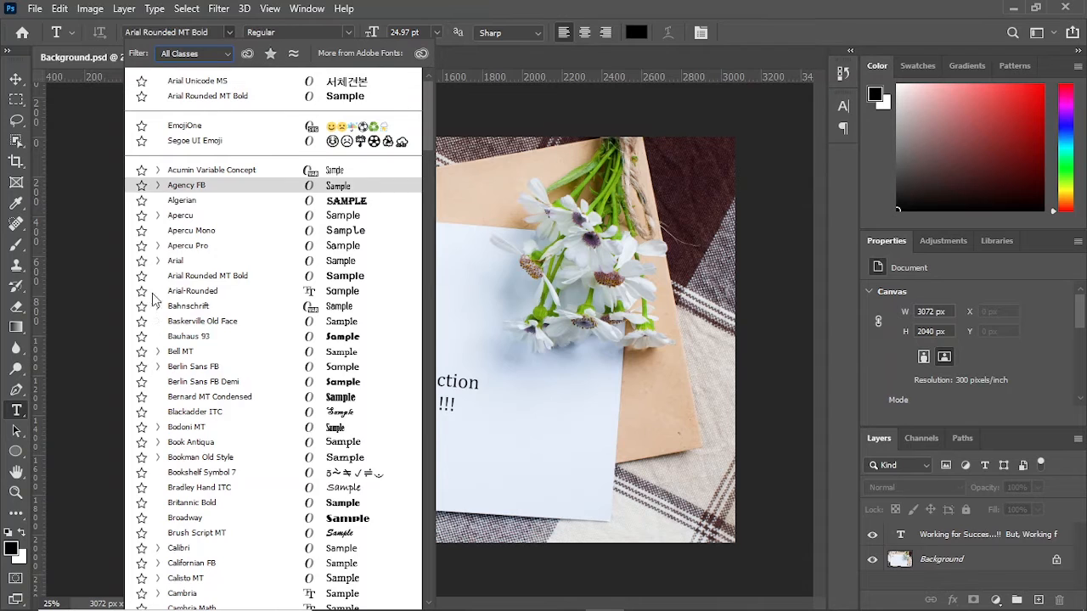
{"action": "scroll", "coordinate": [167, 310], "scroll_direction": "down", "scroll_amount": 3}
{"action": "scroll", "coordinate": [167, 309], "scroll_direction": "down", "scroll_amount": 4}
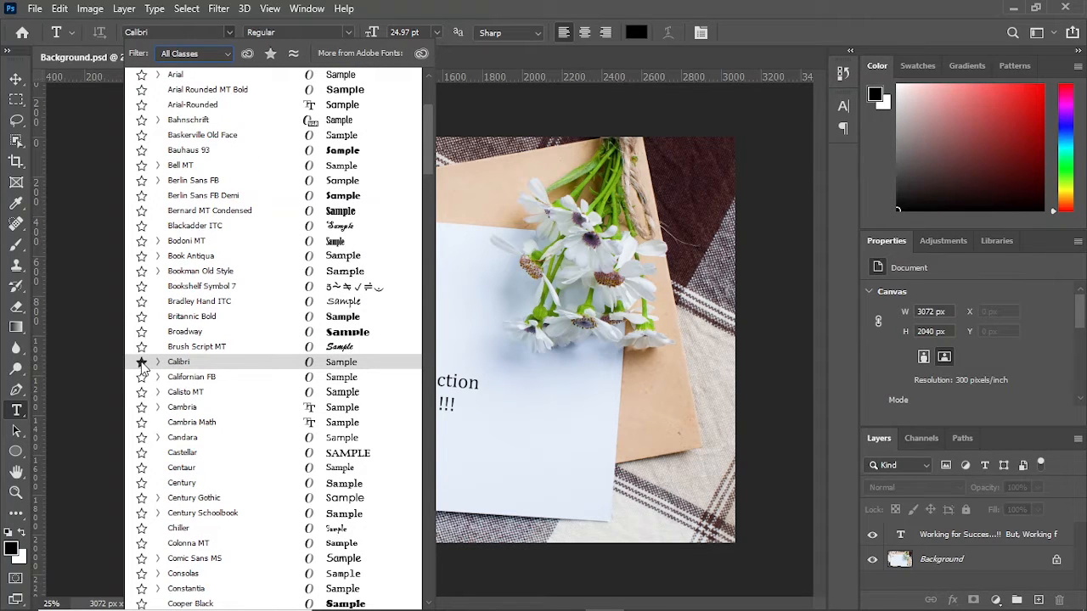
{"action": "scroll", "coordinate": [142, 441], "scroll_direction": "down", "scroll_amount": 1}
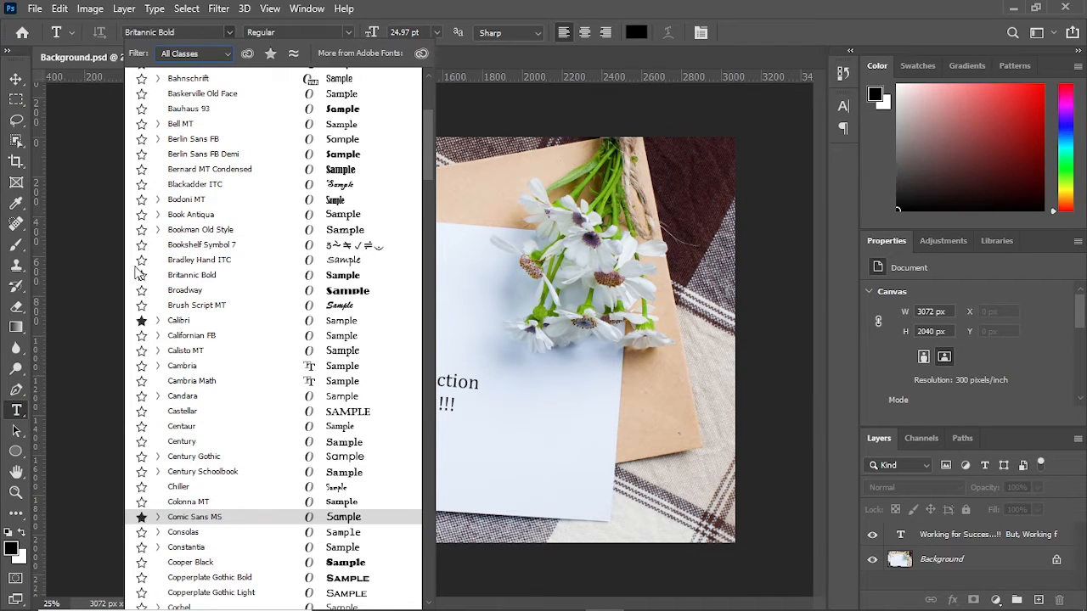
{"action": "left_click", "coordinate": [142, 140]}
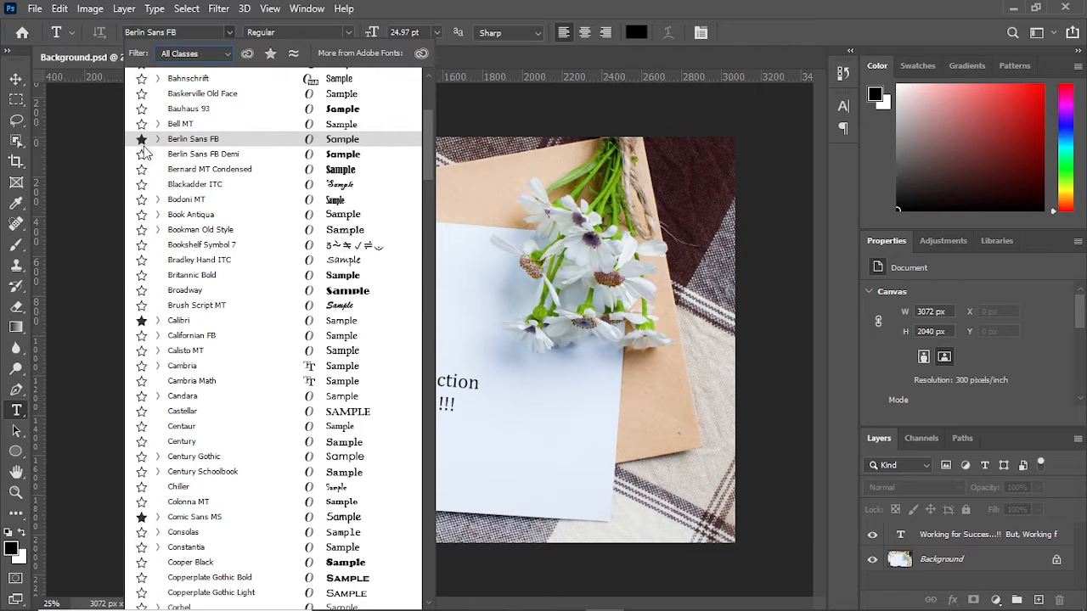
{"action": "left_click", "coordinate": [271, 54]}
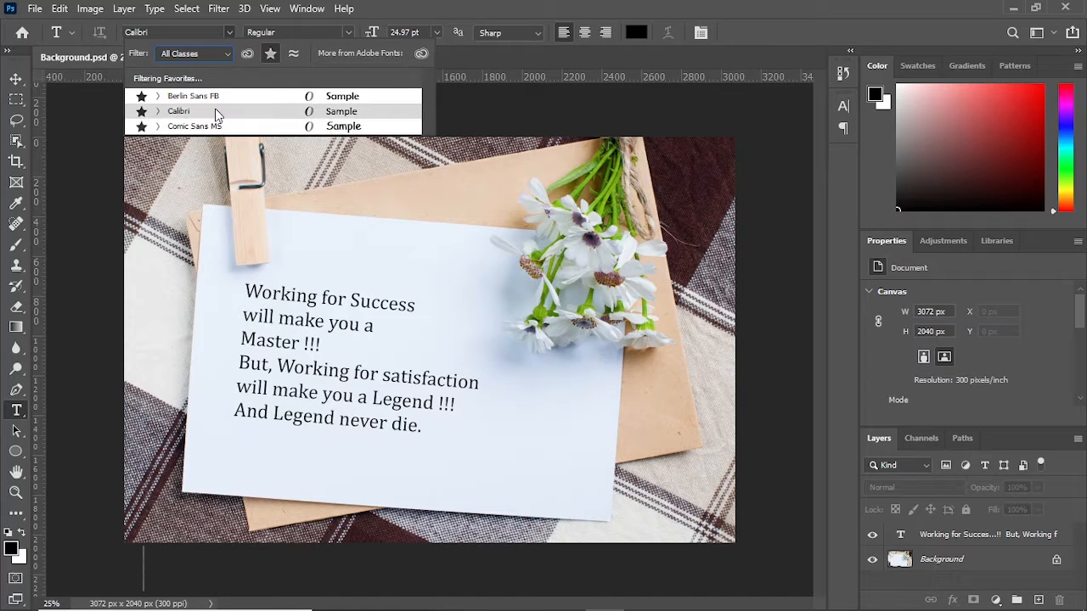
{"action": "left_click", "coordinate": [271, 54]}
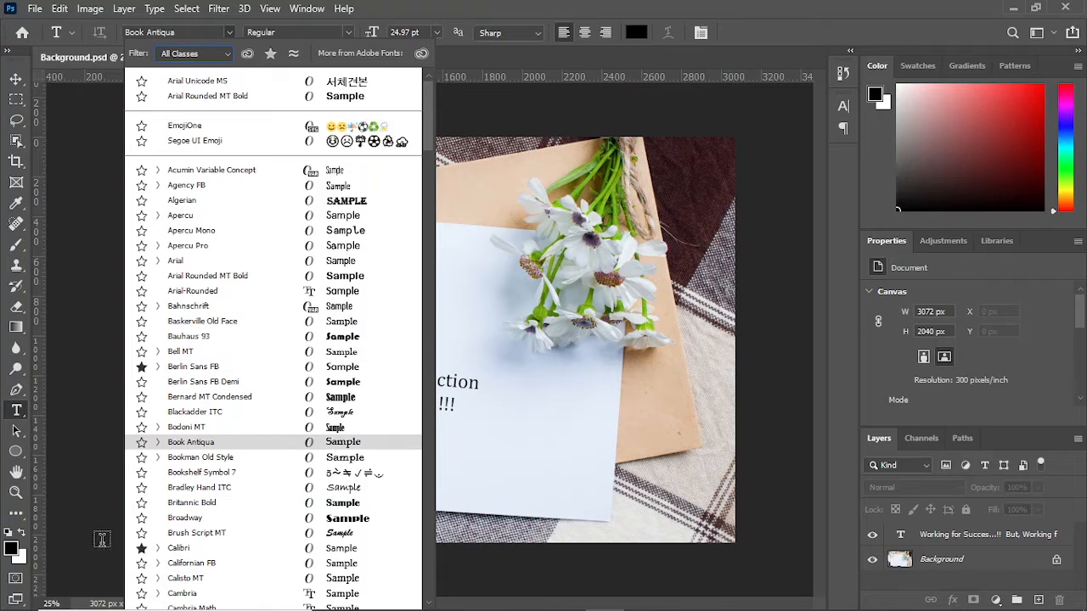
Step: Choose Calibri as the type font and view its available font styles
{"action": "left_click", "coordinate": [180, 549]}
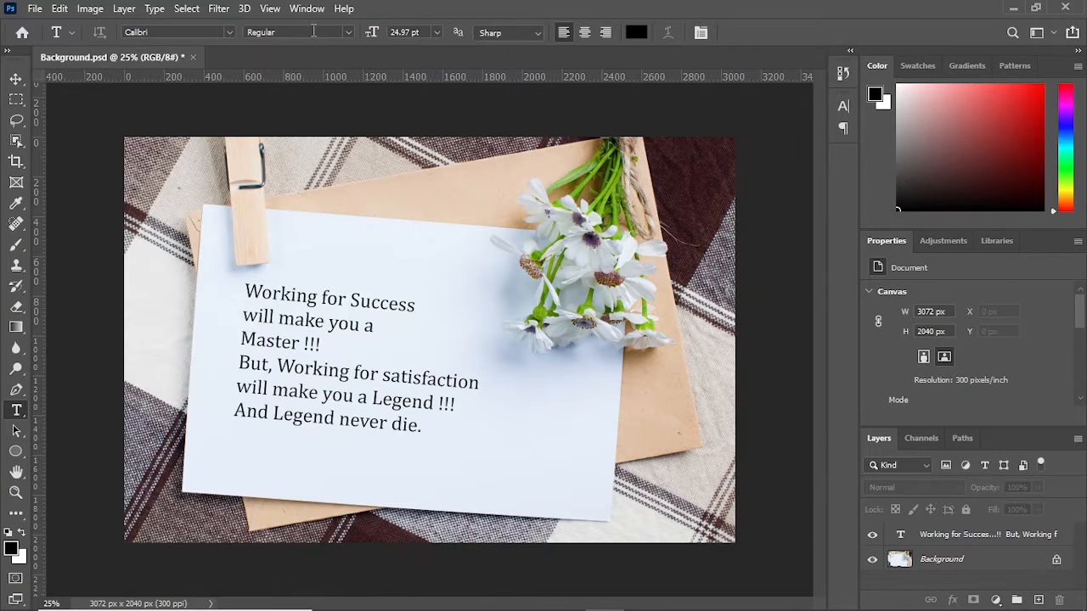
{"action": "left_click", "coordinate": [349, 33]}
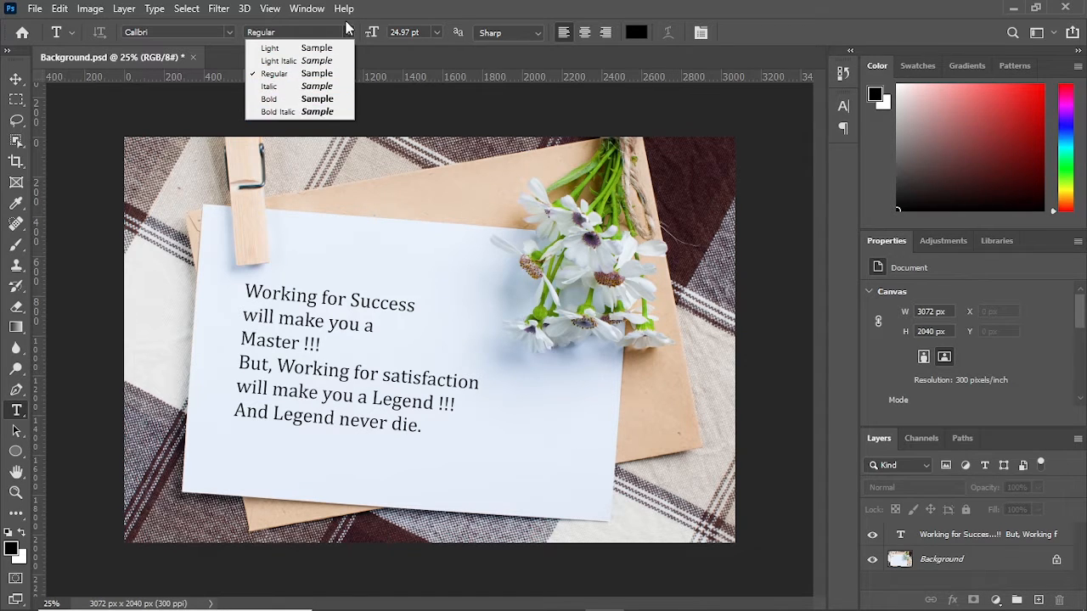
{"action": "left_click", "coordinate": [384, 7]}
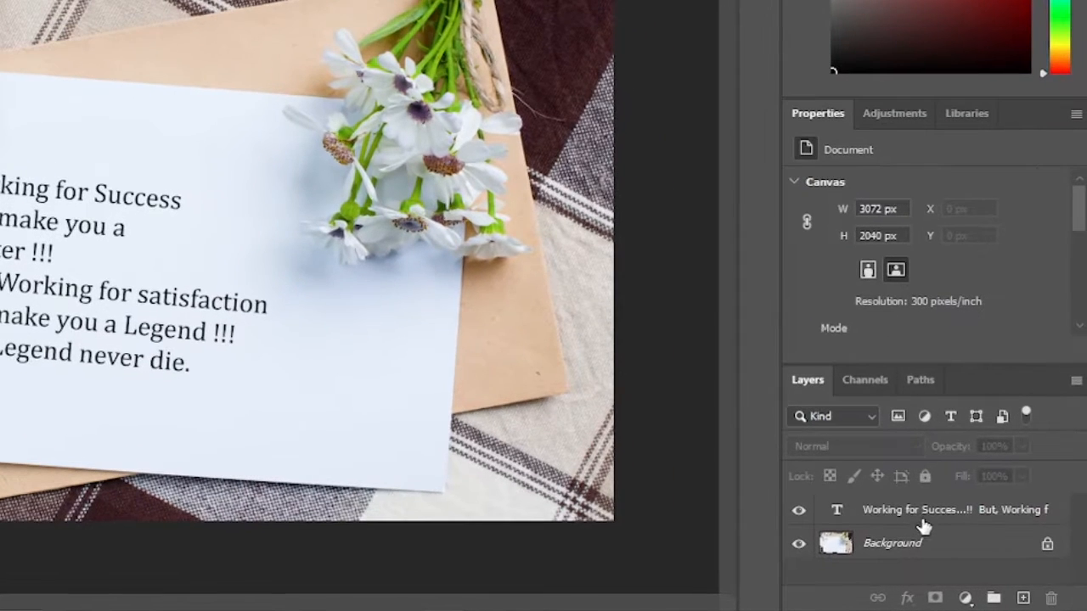
Step: Select all text in the "Working for Success" layer, try a size of 12 pt and set it back to 24 pt
{"action": "left_click", "coordinate": [895, 515]}
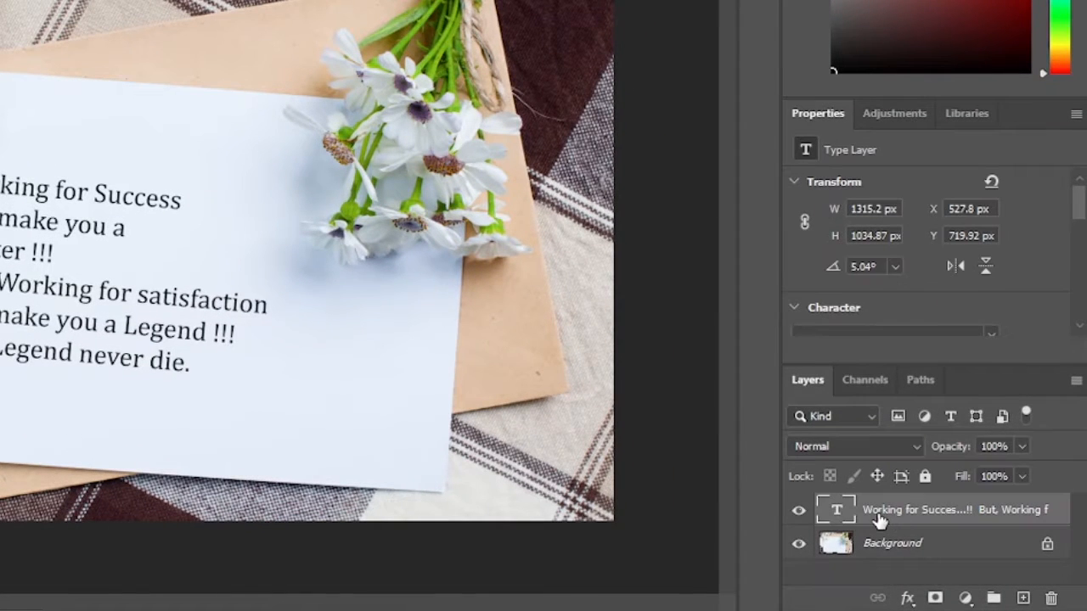
{"action": "double_click", "coordinate": [835, 507]}
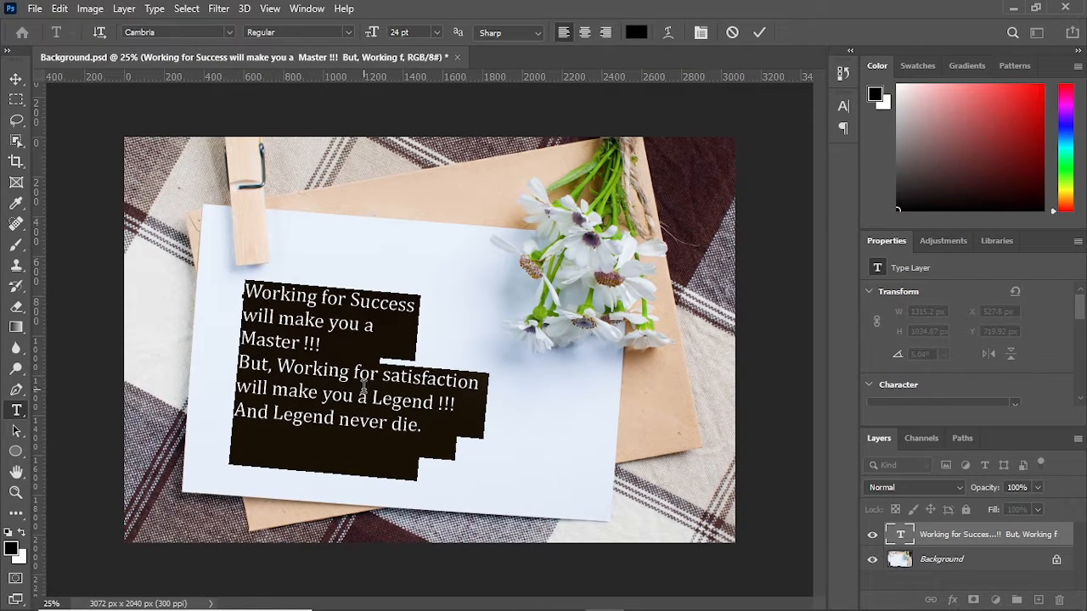
{"action": "left_click_drag", "start_coordinate": [417, 32], "coordinate": [393, 32]}
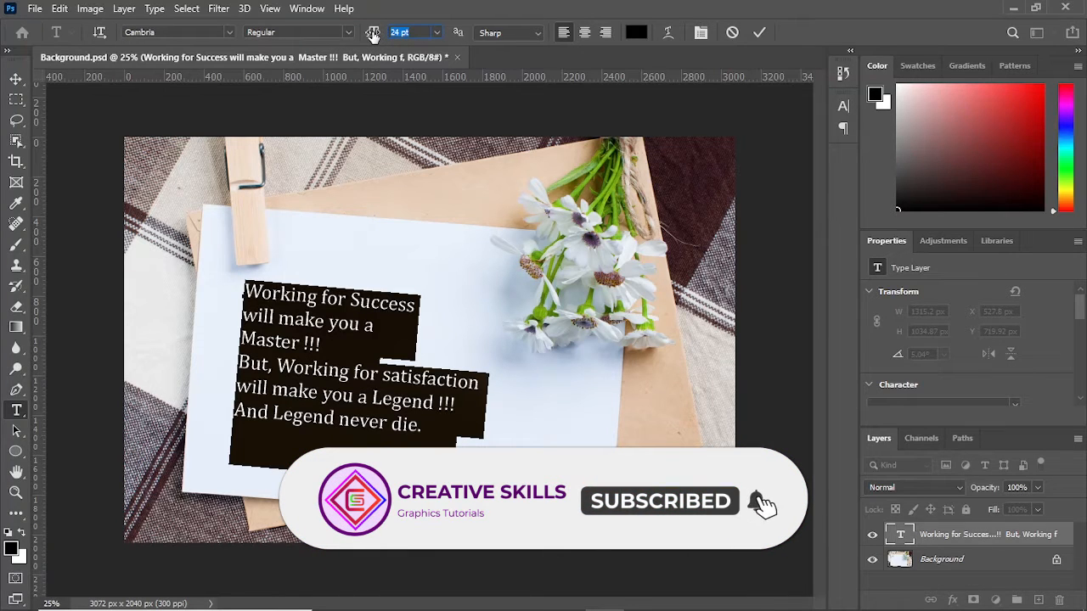
{"action": "type", "text": "12"}
{"action": "key", "text": "Return"}
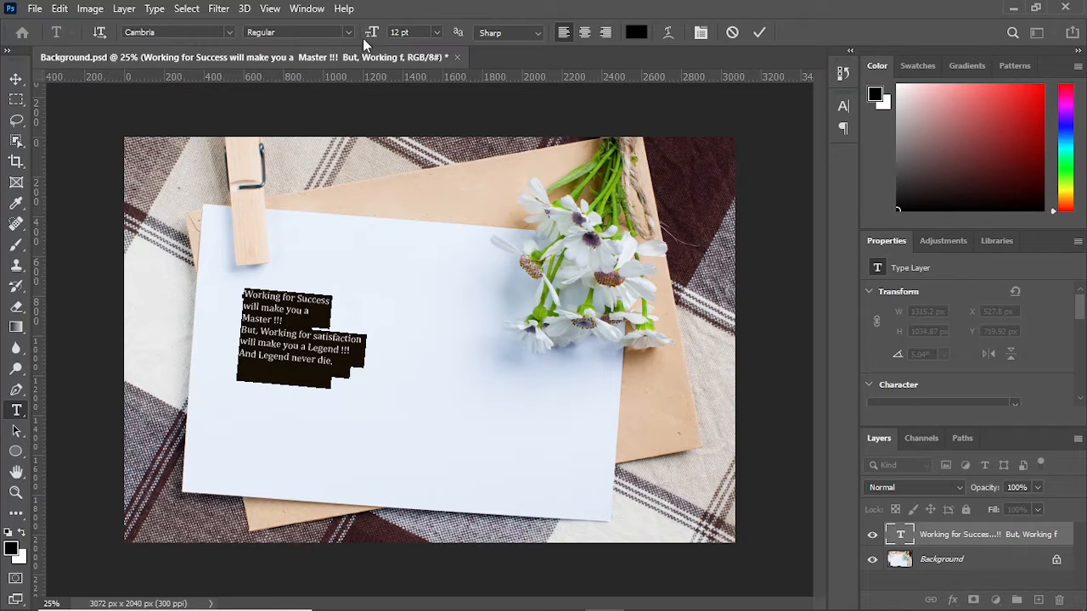
{"action": "type", "text": "24"}
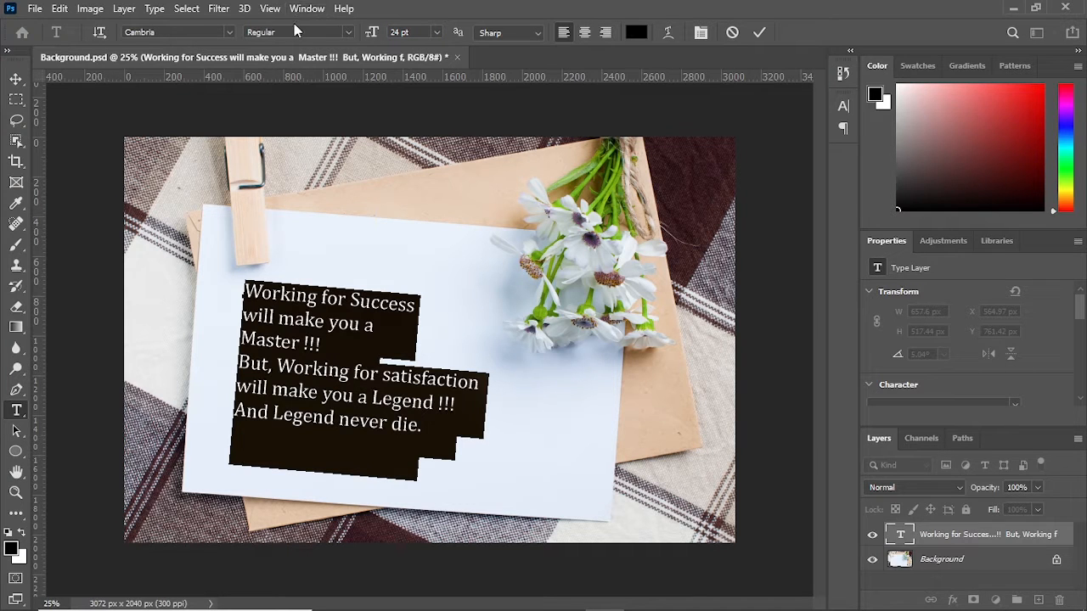
Step: Try center and right alignment on the selected text and restore left alignment
{"action": "left_click", "coordinate": [585, 32]}
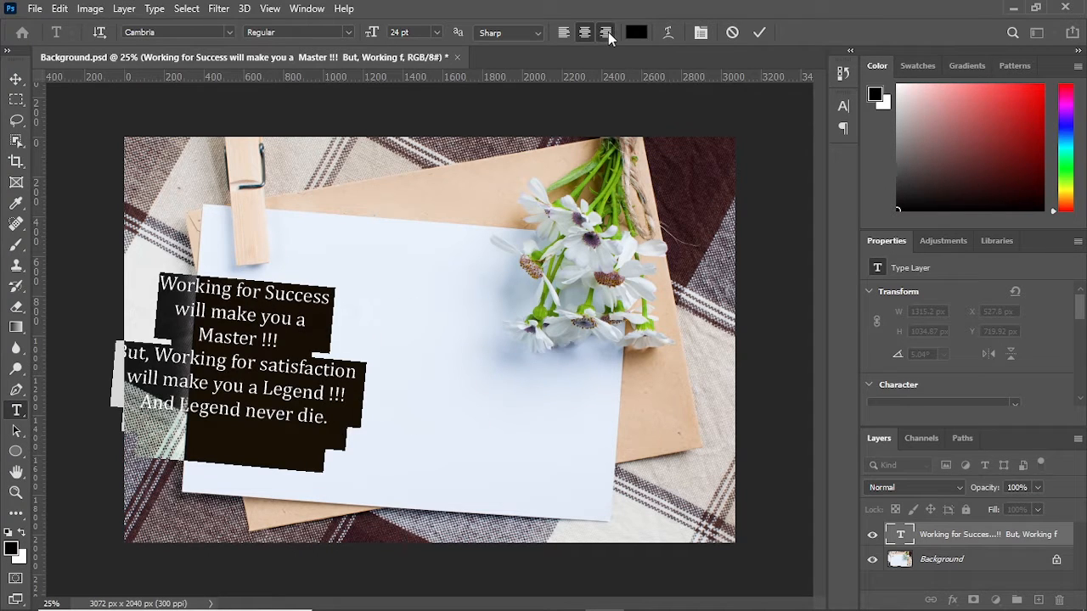
{"action": "left_click", "coordinate": [606, 32]}
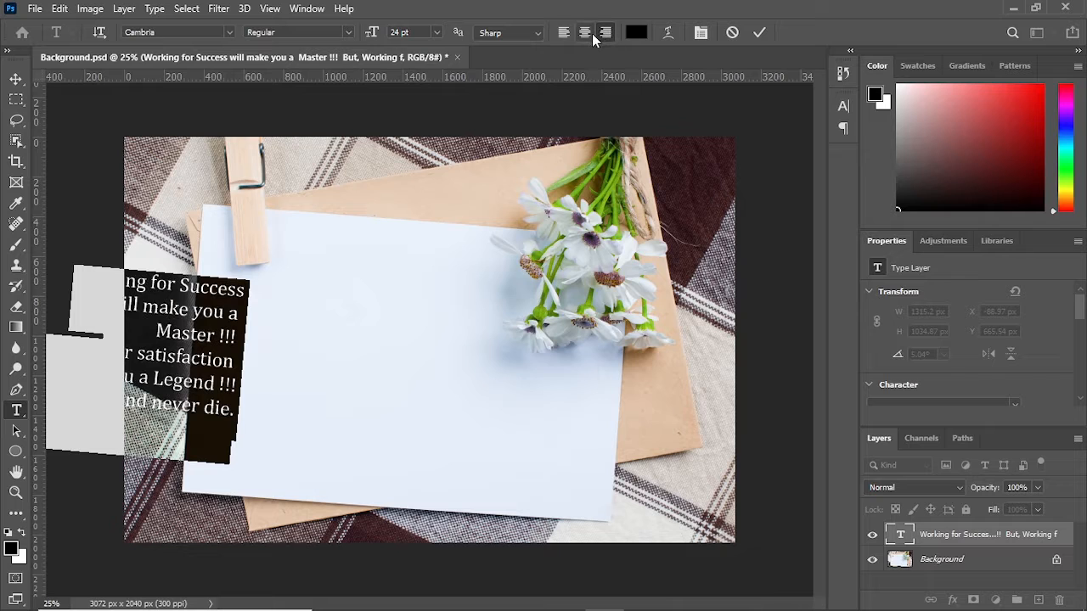
{"action": "left_click", "coordinate": [565, 32]}
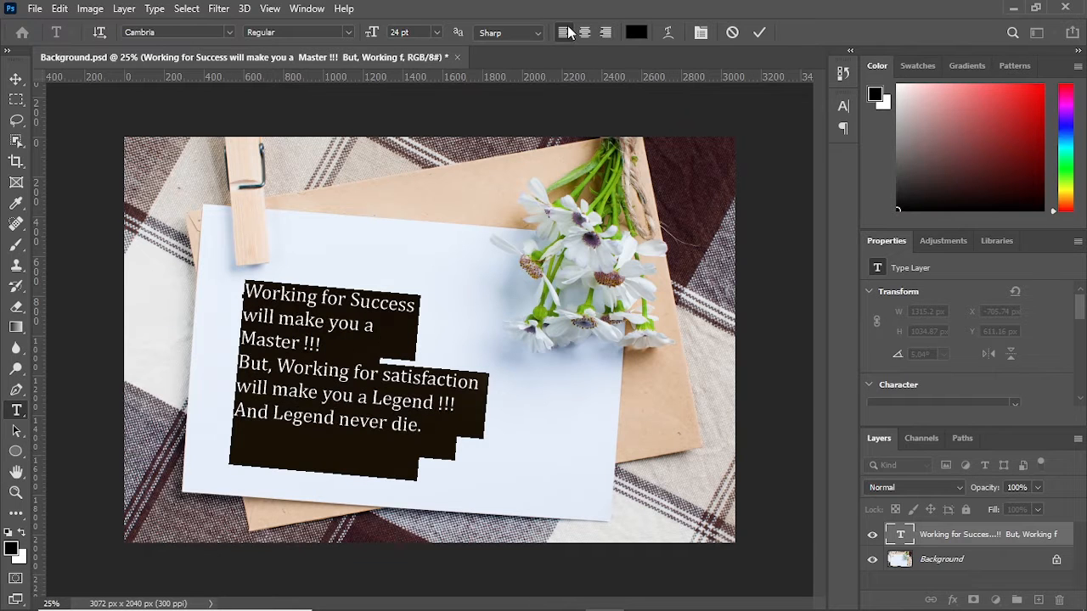
Step: Recolor the selected text to a brick red based on a brown hue sampled from the plaid cloth in the photo
{"action": "left_click", "coordinate": [636, 36]}
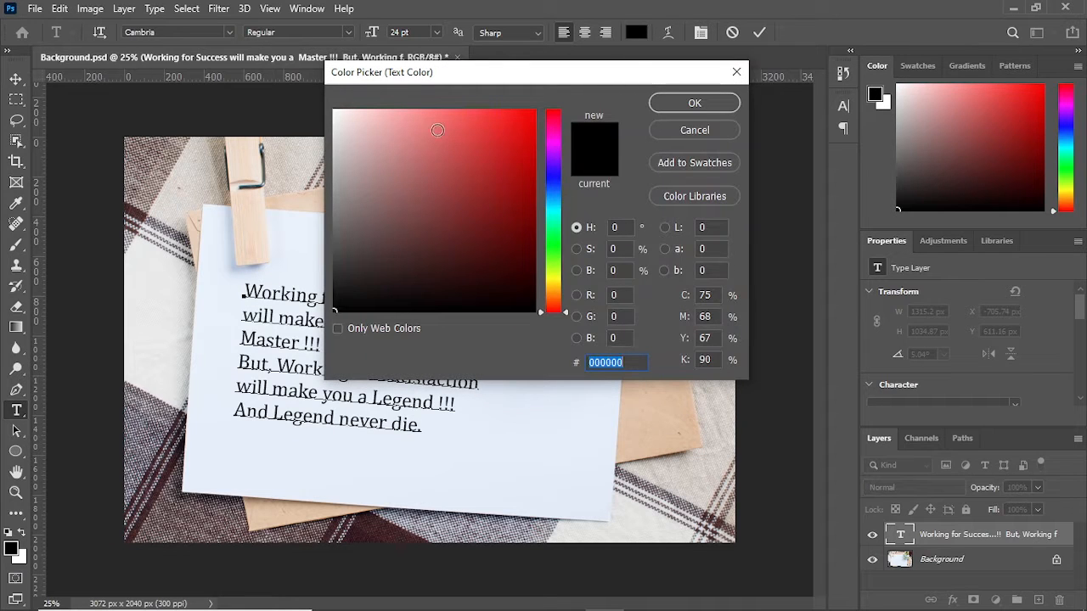
{"action": "left_click", "coordinate": [512, 155]}
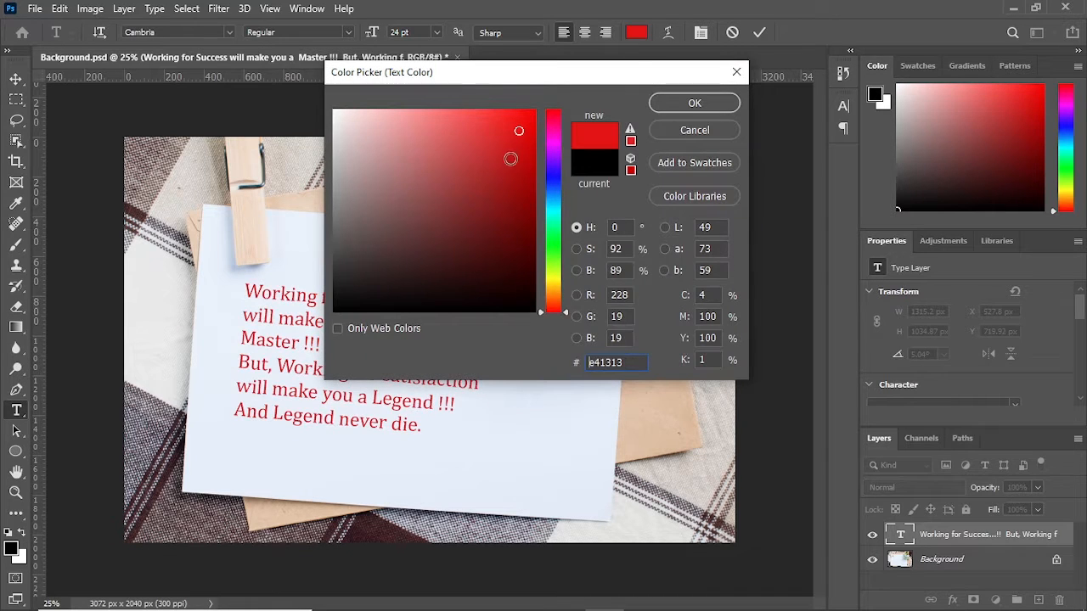
{"action": "left_click", "coordinate": [510, 175]}
{"action": "left_click", "coordinate": [512, 121]}
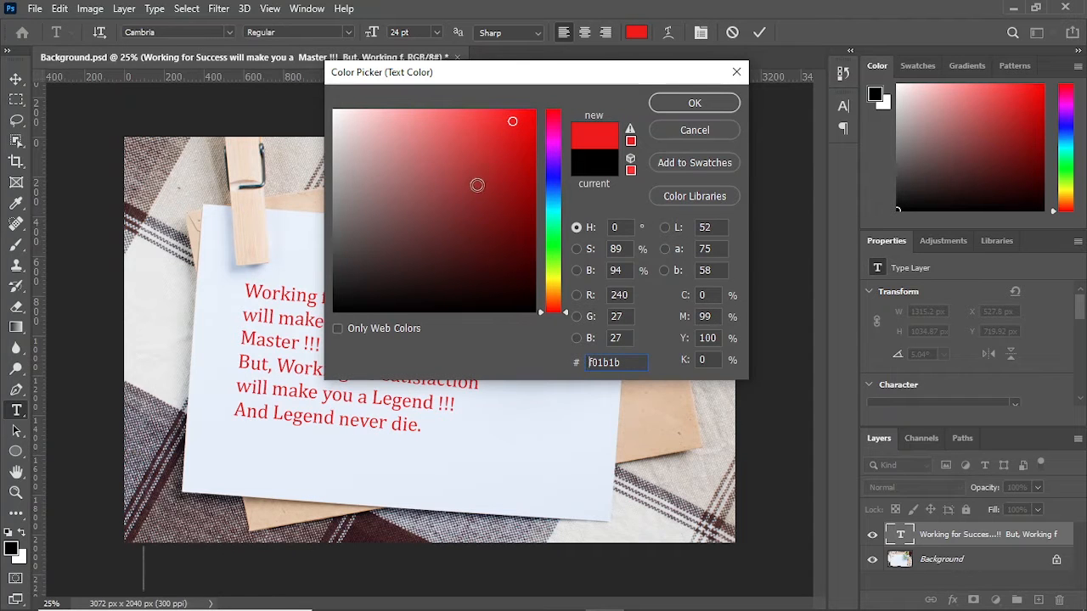
{"action": "left_click", "coordinate": [157, 174]}
{"action": "left_click", "coordinate": [152, 195]}
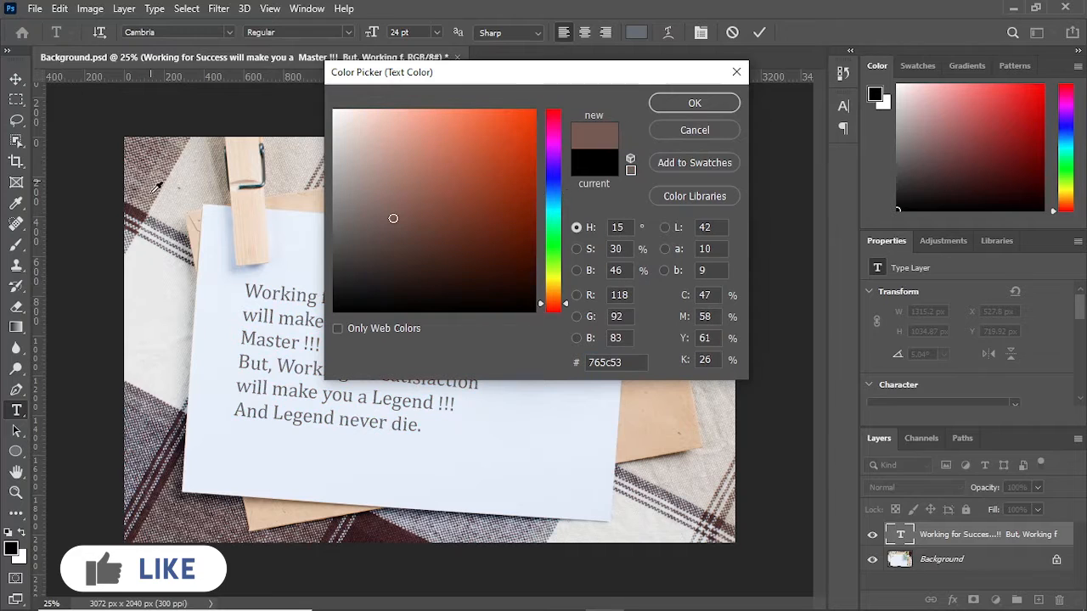
{"action": "left_click", "coordinate": [152, 169]}
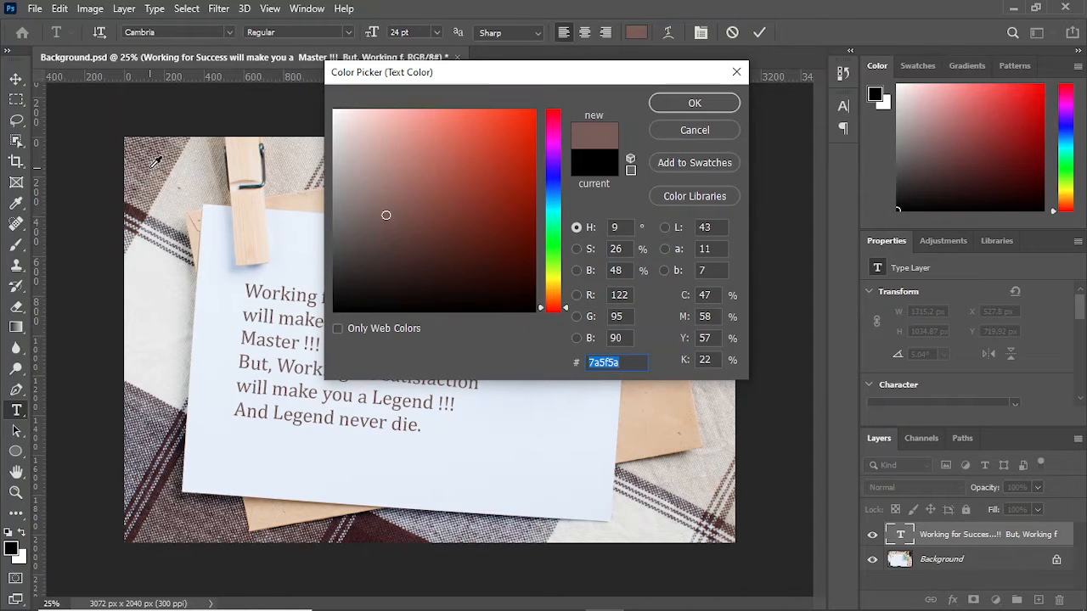
{"action": "left_click", "coordinate": [468, 192]}
{"action": "left_click", "coordinate": [490, 185]}
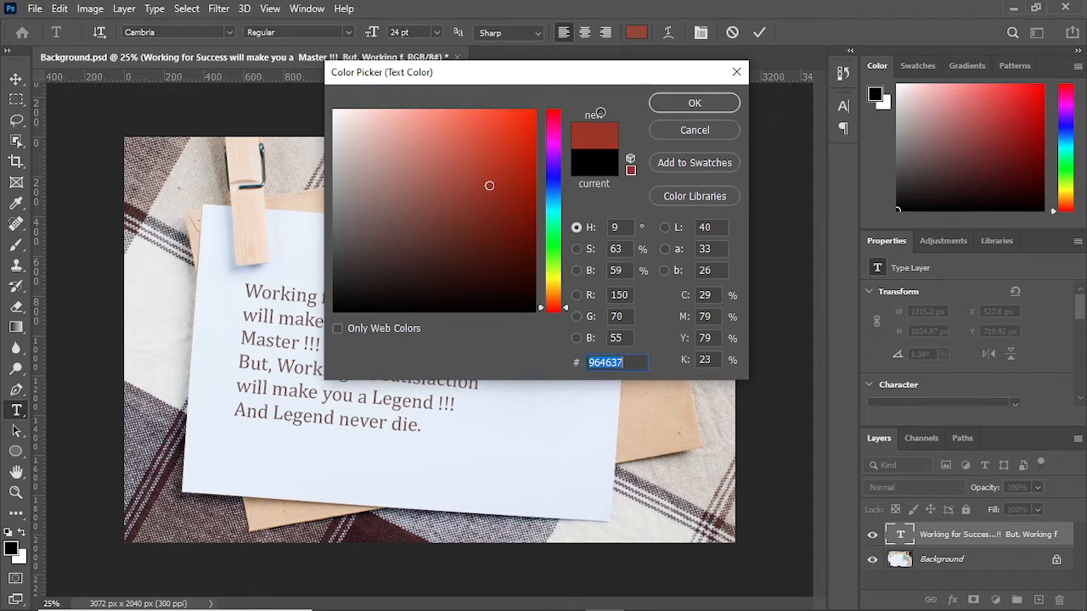
{"action": "left_click", "coordinate": [672, 105]}
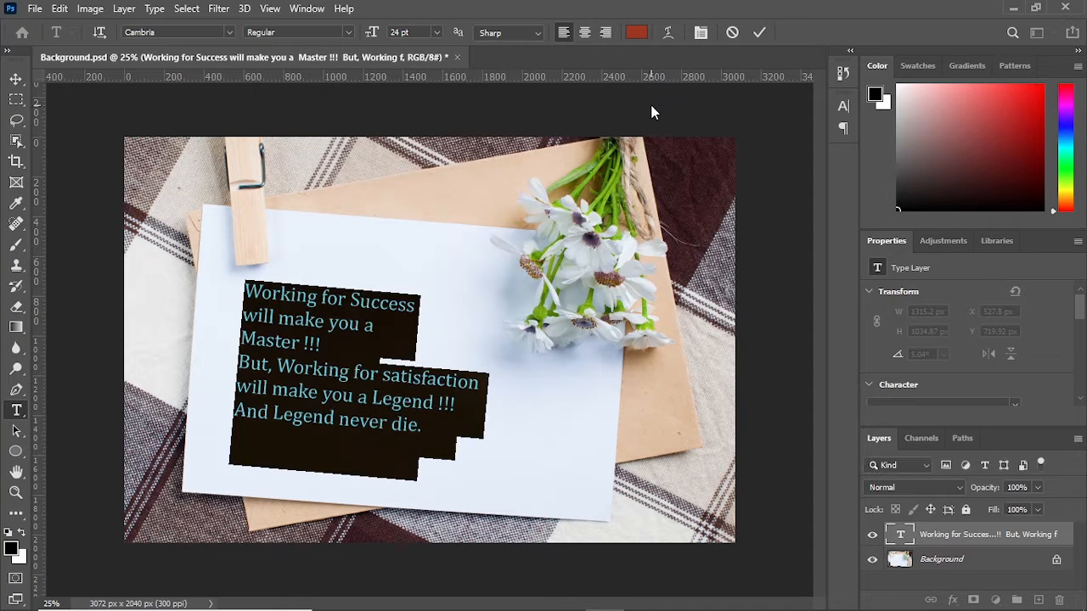
Step: Try the Arc warp on the selected text and switch to the horizontal Flag style with a bend of +20%
{"action": "left_click", "coordinate": [668, 33]}
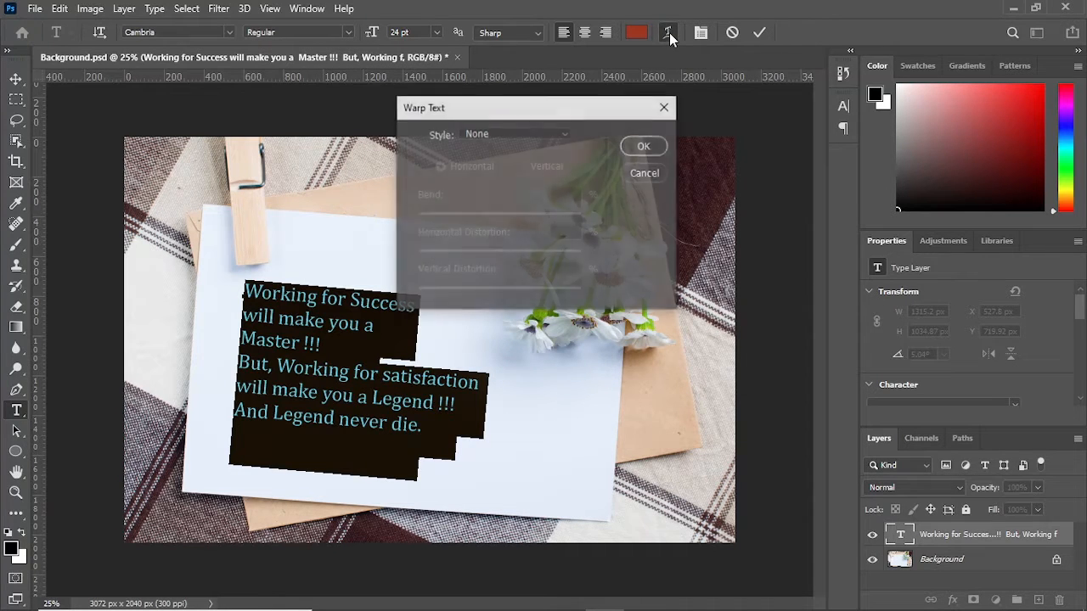
{"action": "left_click", "coordinate": [488, 134]}
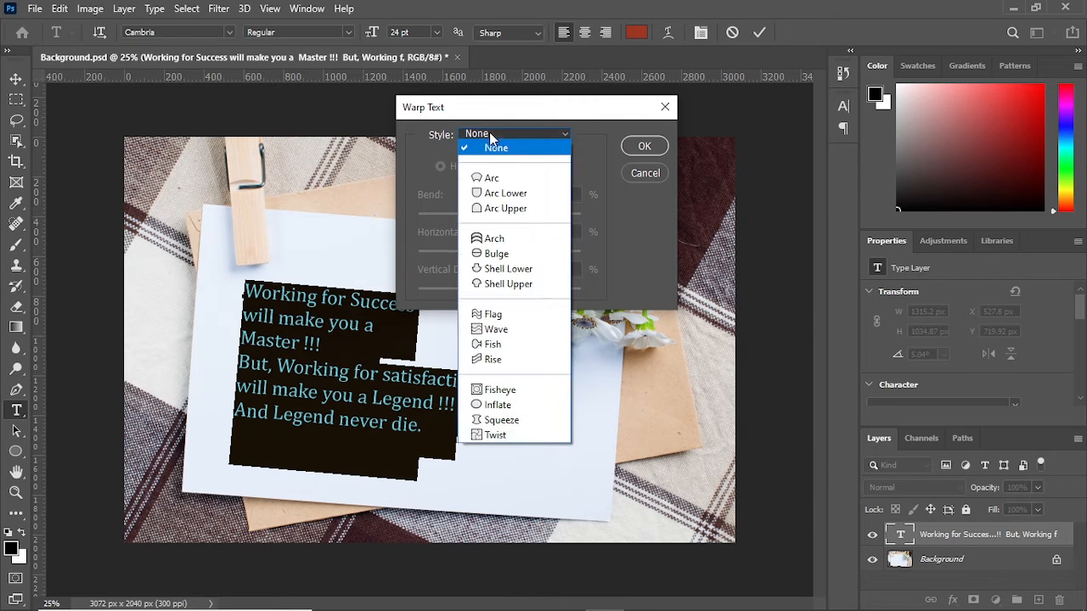
{"action": "left_click", "coordinate": [493, 179]}
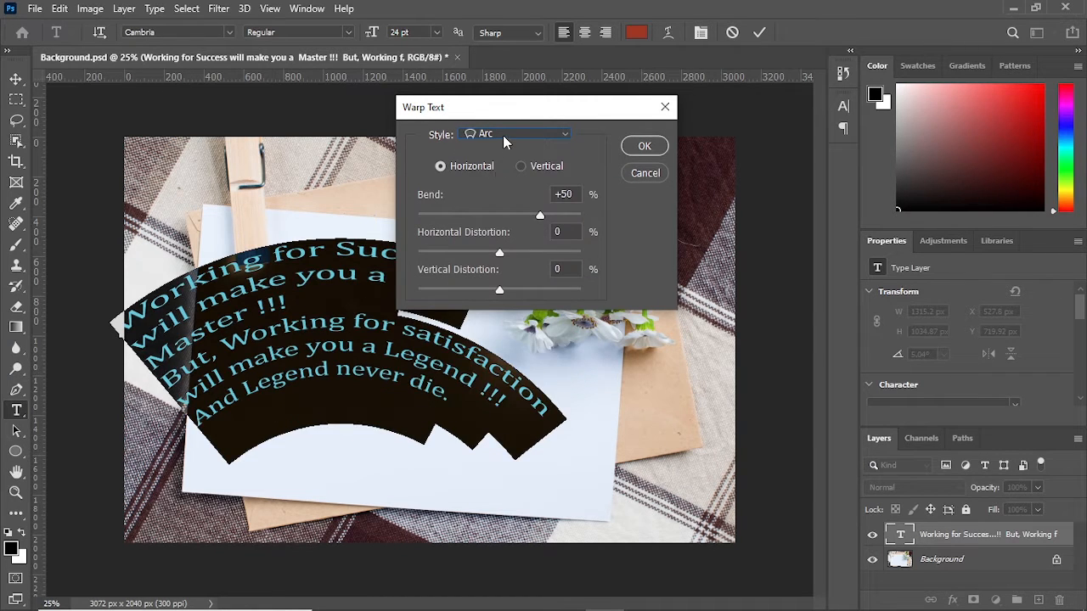
{"action": "left_click", "coordinate": [502, 135]}
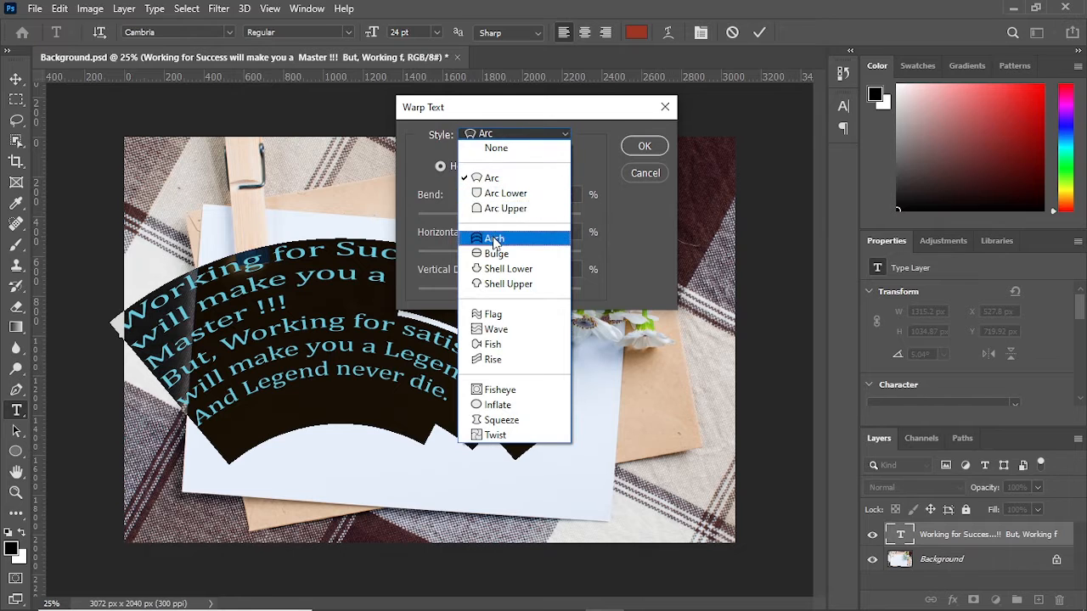
{"action": "left_click", "coordinate": [491, 316]}
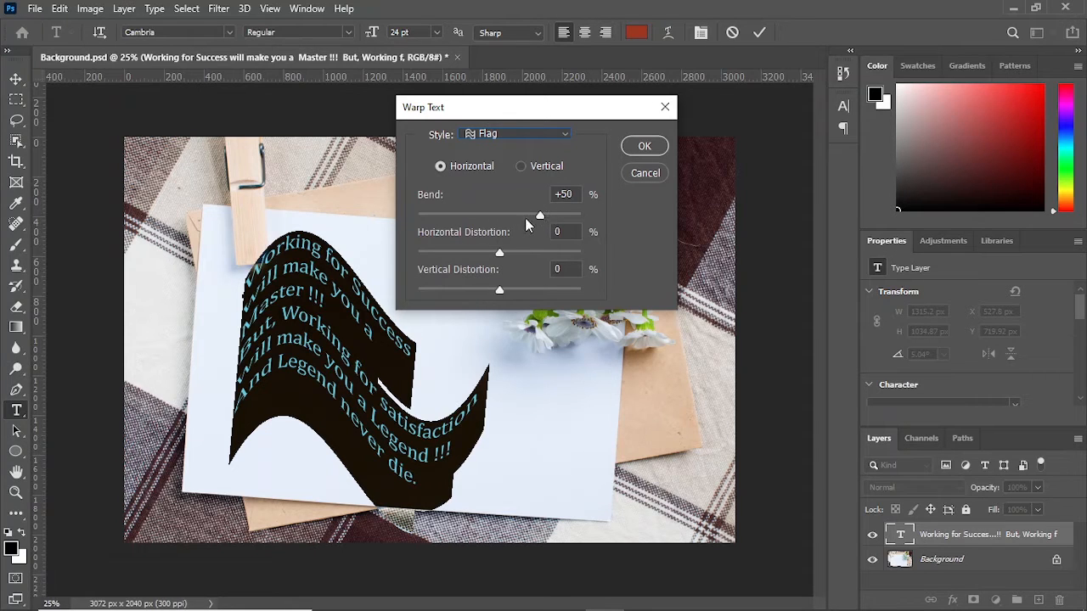
{"action": "left_click_drag", "start_coordinate": [540, 218], "coordinate": [516, 217]}
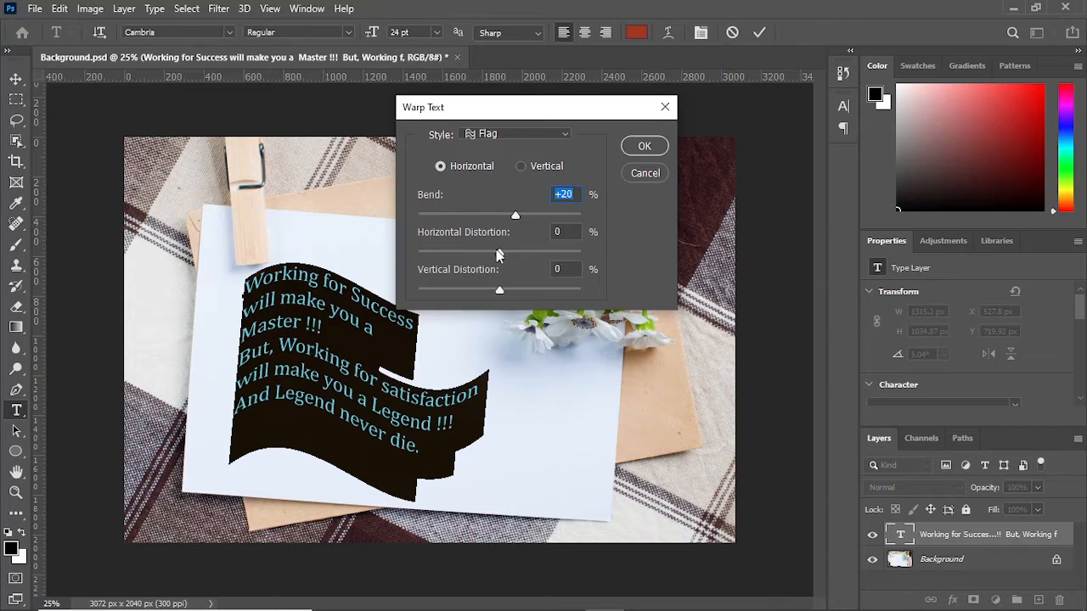
Step: Try a horizontal distortion of +13% and vertical distortion of -16% on the Flag warp, then remove the warp with style None
{"action": "mouse_move", "coordinate": [504, 251]}
{"action": "left_mouse_down"}
{"action": "mouse_move", "coordinate": [519, 253]}
{"action": "mouse_move", "coordinate": [509, 253]}
{"action": "left_mouse_up"}
{"action": "mouse_move", "coordinate": [498, 289]}
{"action": "left_mouse_down"}
{"action": "mouse_move", "coordinate": [524, 290]}
{"action": "mouse_move", "coordinate": [485, 289]}
{"action": "left_mouse_up"}
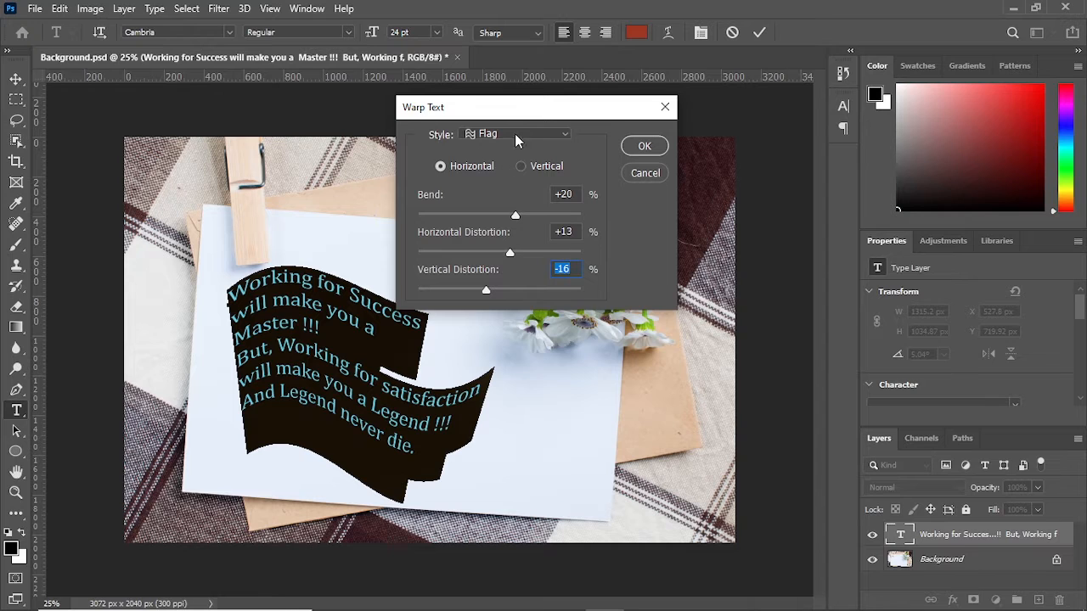
{"action": "left_click", "coordinate": [539, 139]}
{"action": "left_click", "coordinate": [535, 149]}
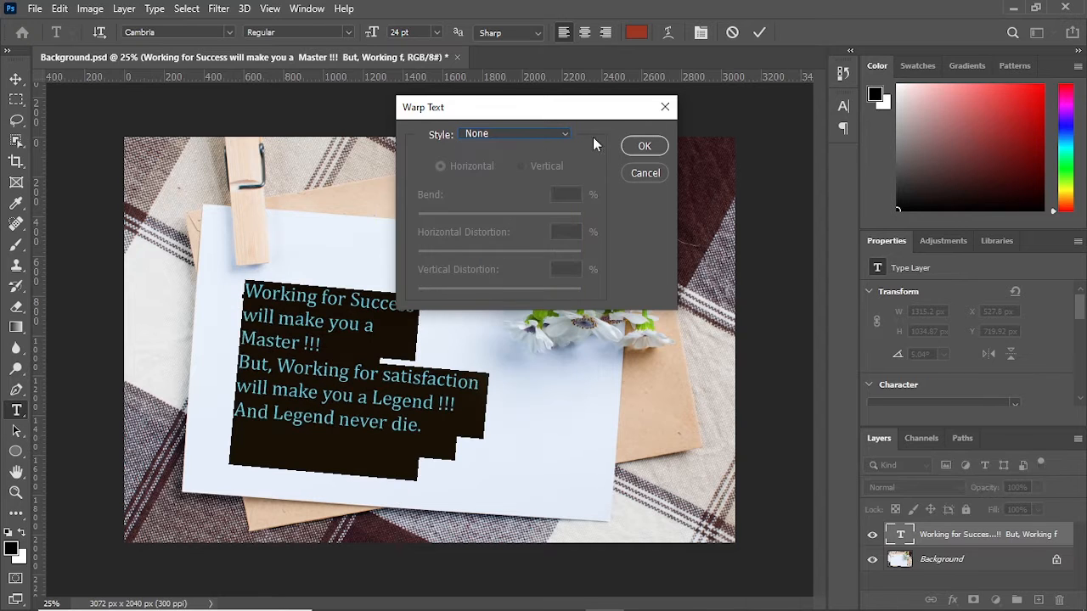
{"action": "left_click", "coordinate": [642, 146]}
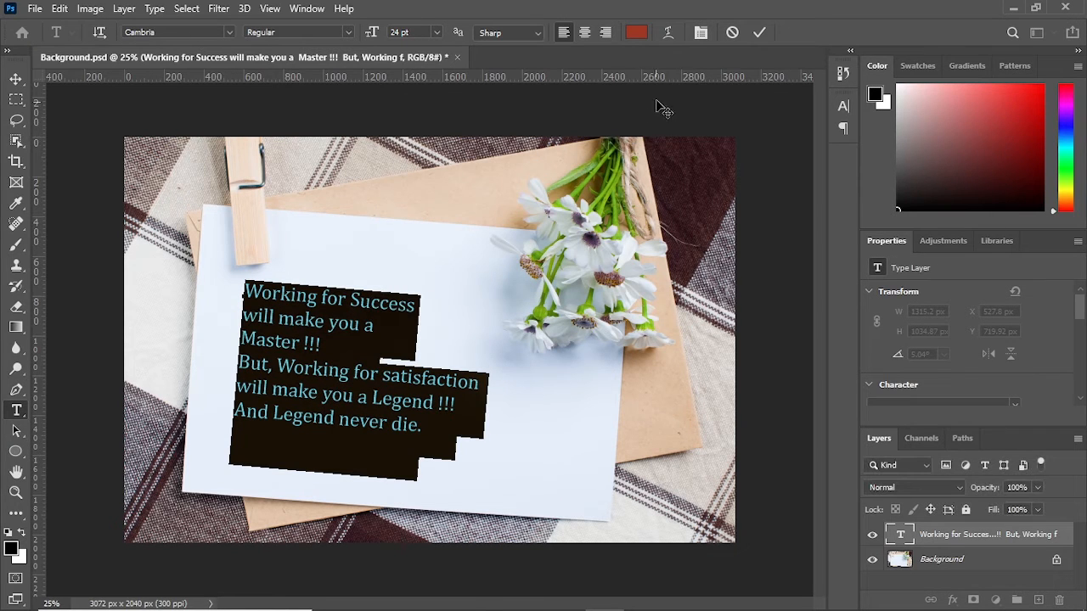
Step: Show the Character panel, collapse it and bring it up again
{"action": "left_click", "coordinate": [701, 34]}
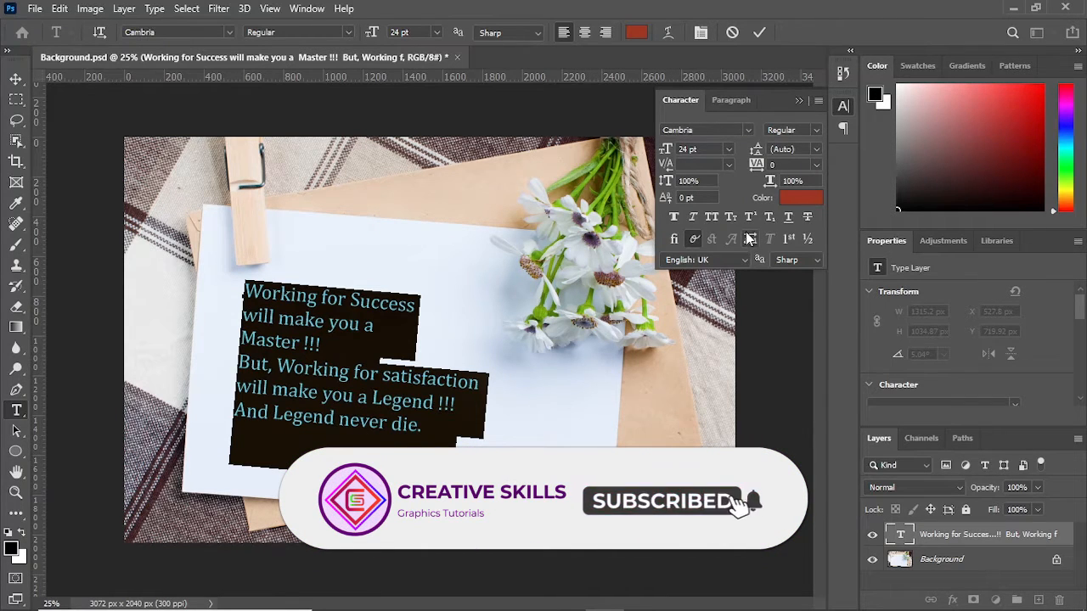
{"action": "left_click", "coordinate": [843, 108]}
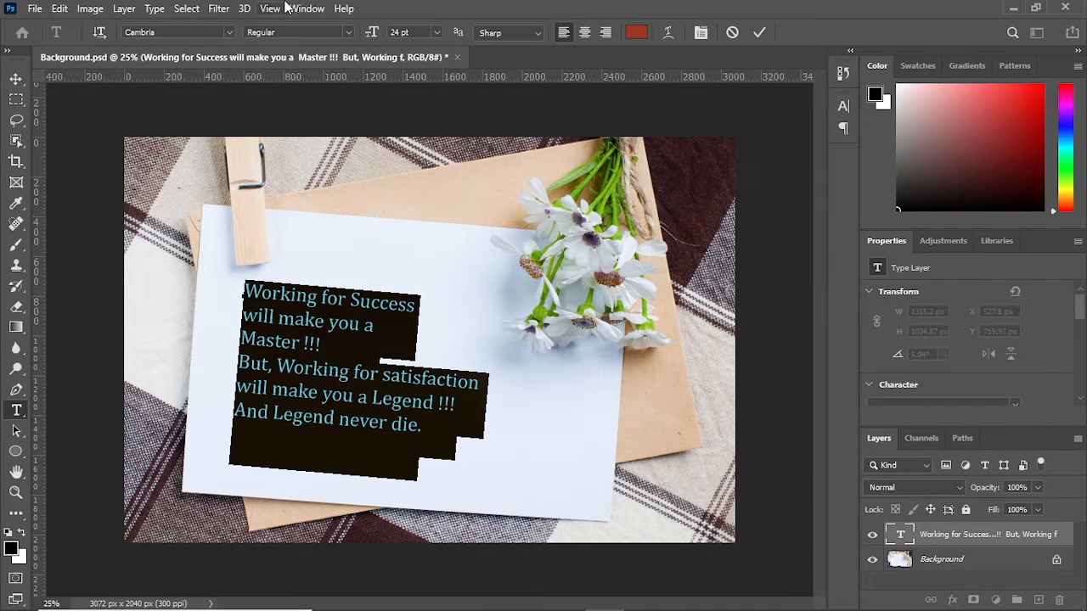
{"action": "left_click", "coordinate": [303, 10]}
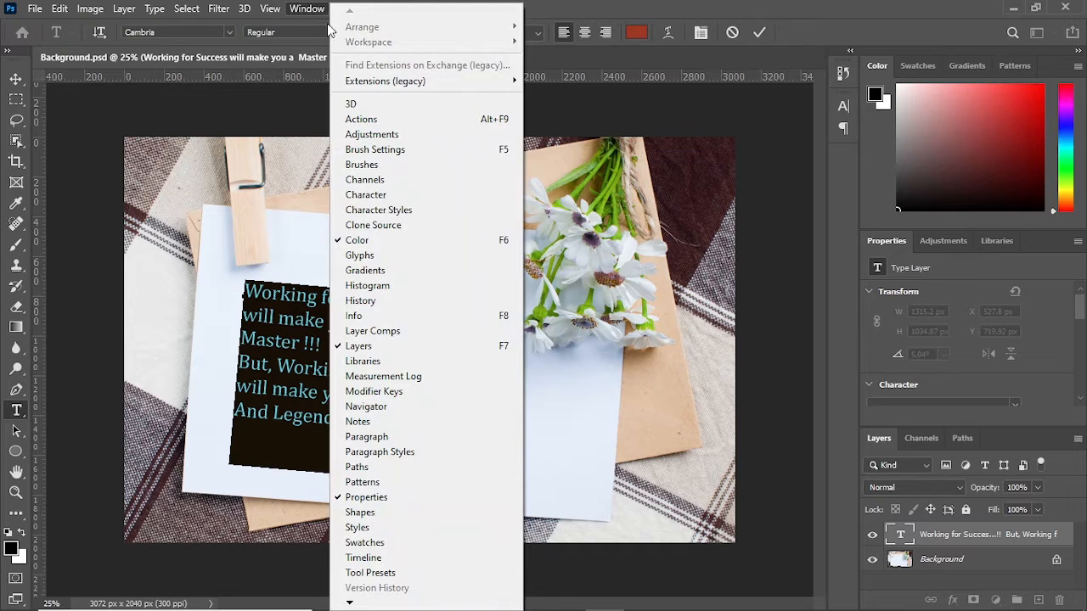
{"action": "left_click", "coordinate": [365, 196]}
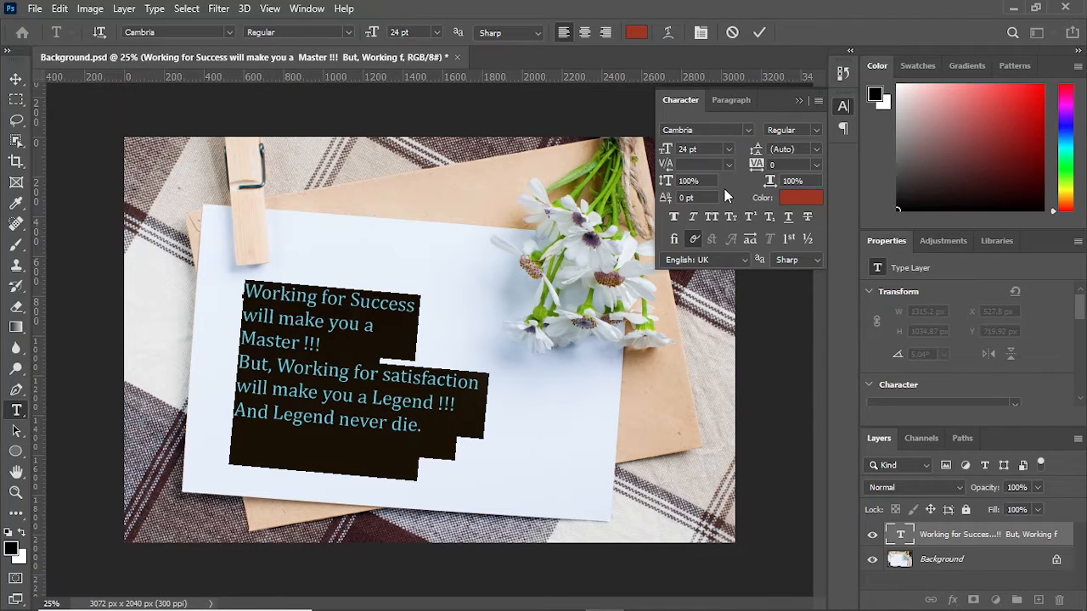
Step: Try the Apercu font on the selected text and keep Cambria
{"action": "left_click", "coordinate": [748, 131]}
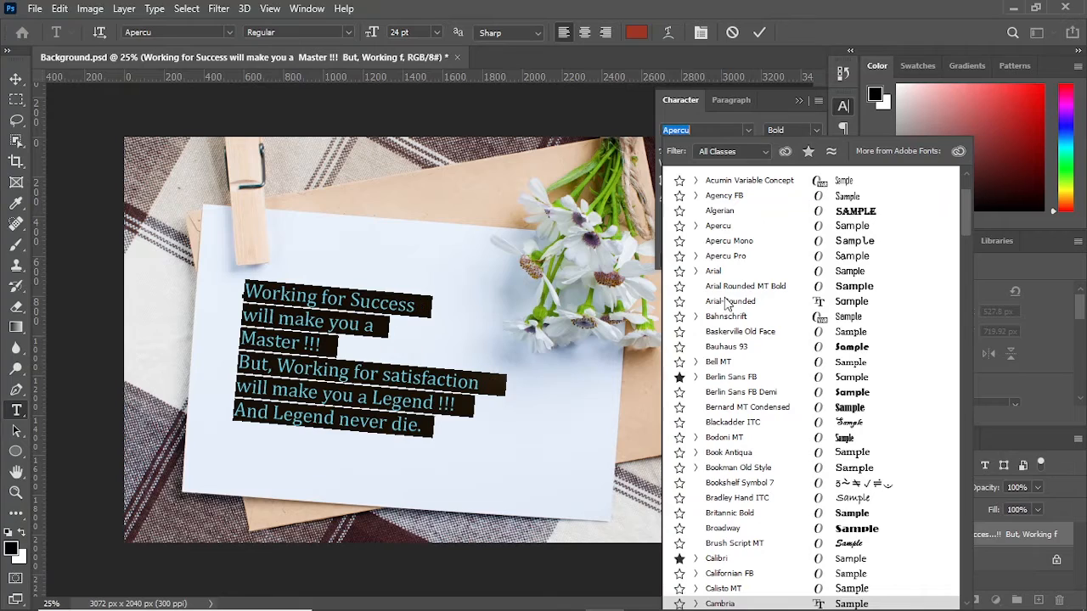
{"action": "left_click", "coordinate": [720, 225]}
{"action": "left_click", "coordinate": [759, 112]}
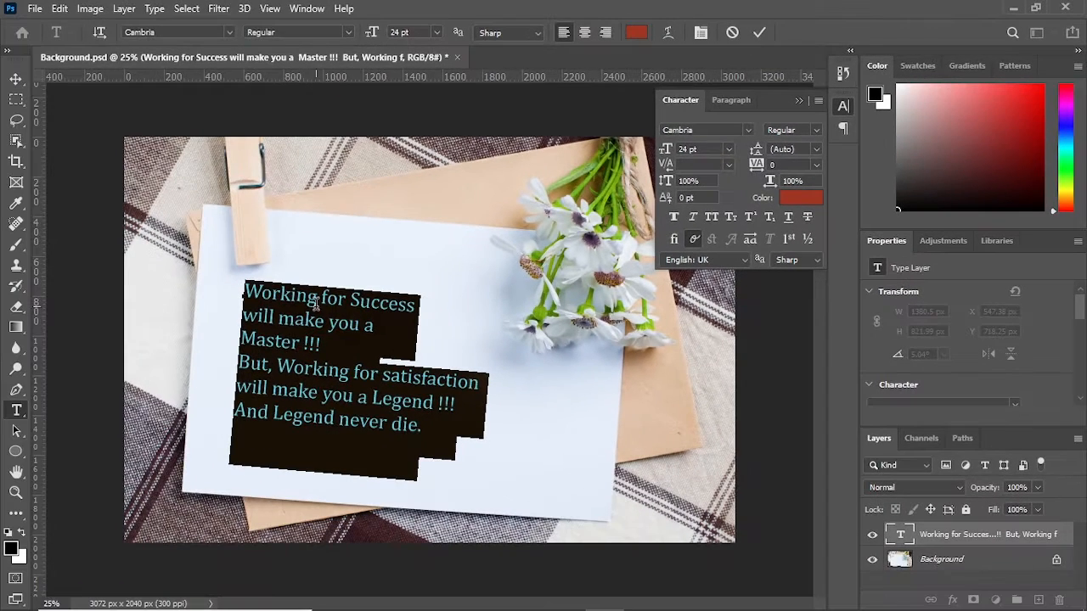
Step: Select the first two lines of the quote, try leading of 30 pt and 60 pt and restore it to Auto
{"action": "left_click", "coordinate": [245, 289]}
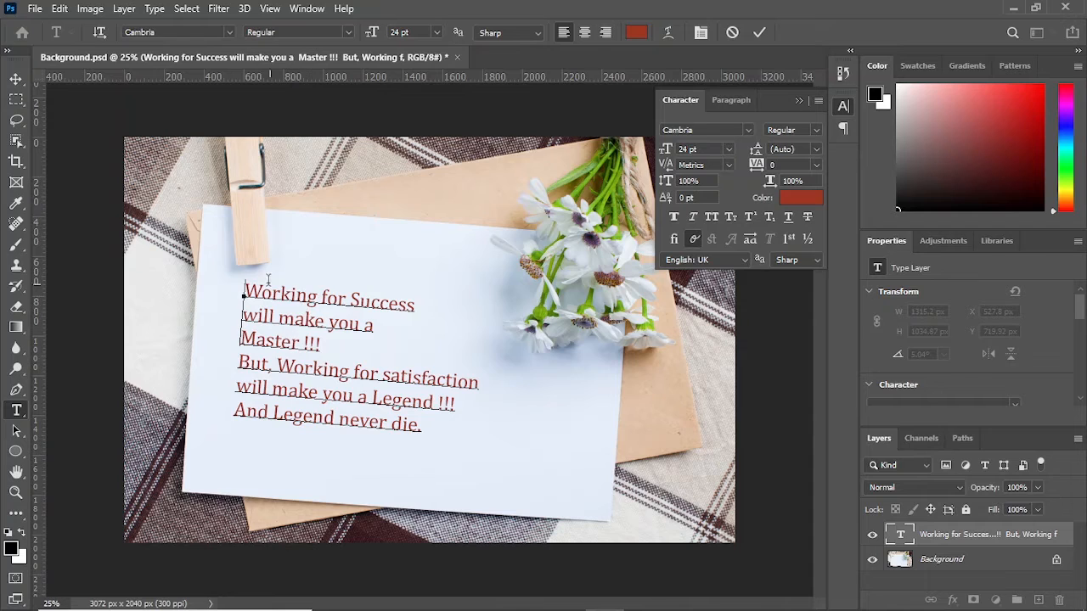
{"action": "left_click_drag", "start_coordinate": [245, 289], "coordinate": [383, 319]}
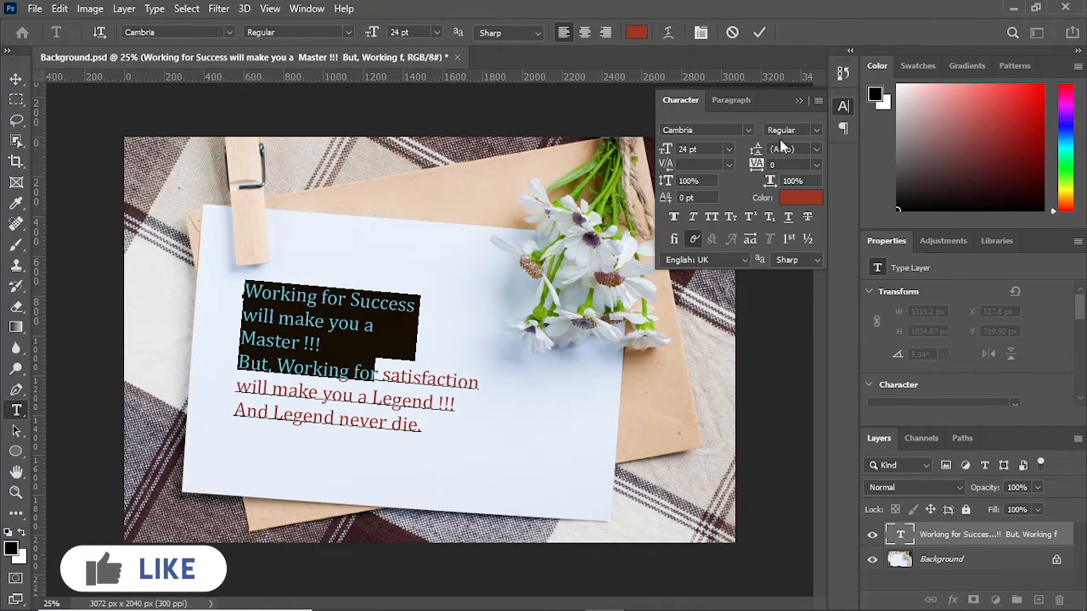
{"action": "left_click", "coordinate": [815, 149]}
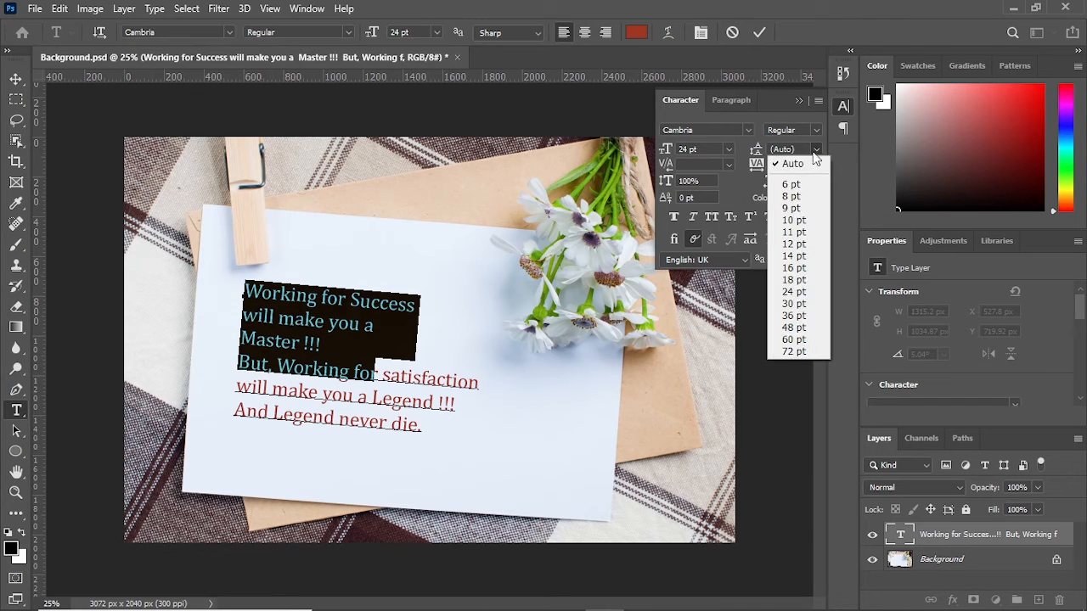
{"action": "left_click", "coordinate": [794, 303]}
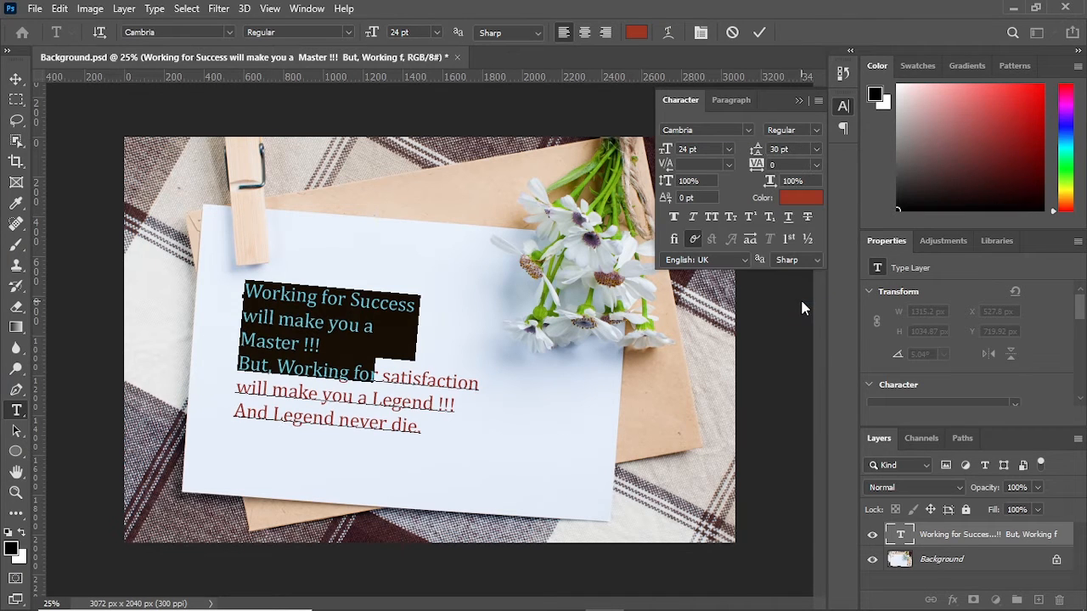
{"action": "left_click", "coordinate": [815, 150]}
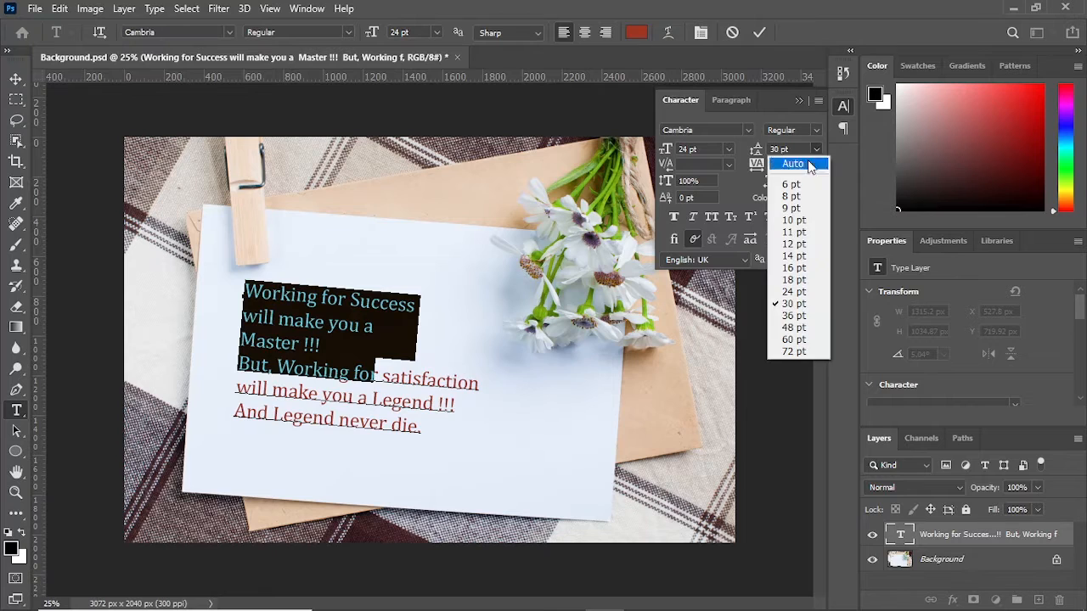
{"action": "left_click", "coordinate": [785, 340]}
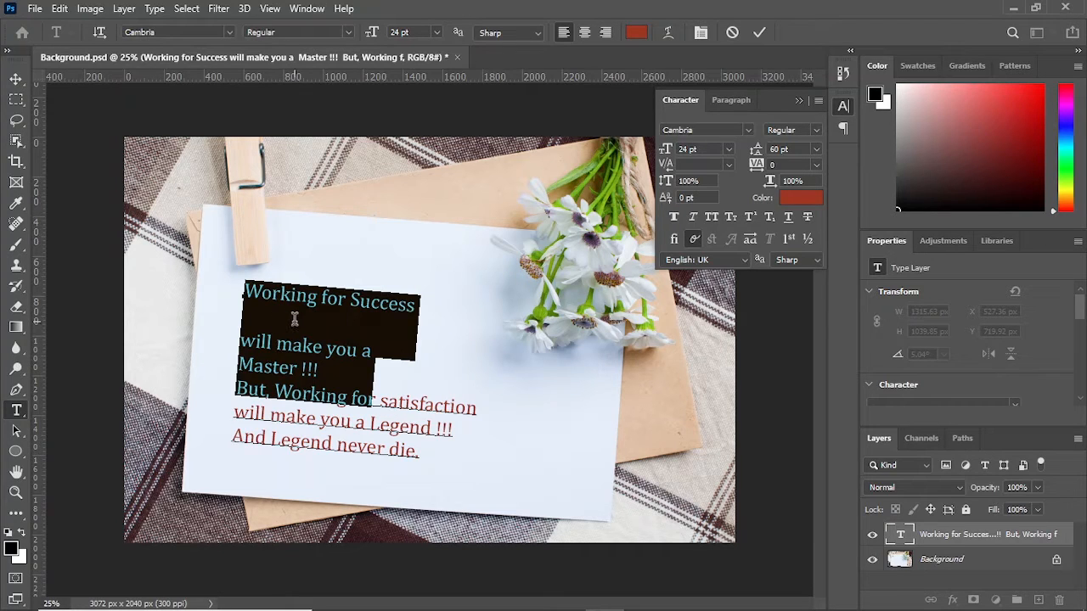
{"action": "left_click", "coordinate": [817, 150]}
{"action": "left_click", "coordinate": [800, 165]}
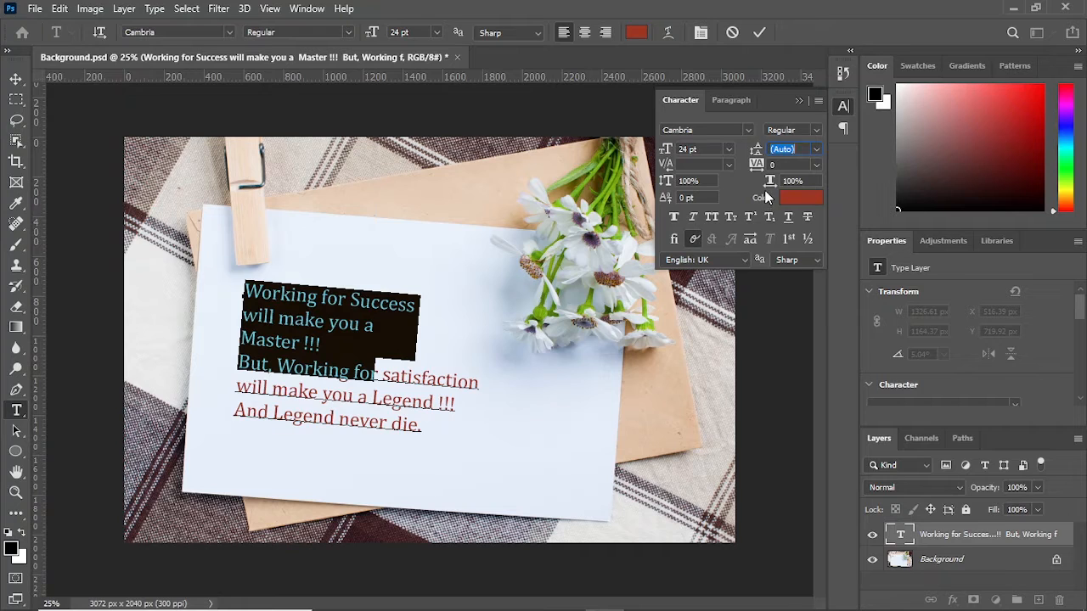
Step: Try tracking of 50 and 200 on the selected lines, set it back to 0 and commit the text edit
{"action": "left_click", "coordinate": [813, 165]}
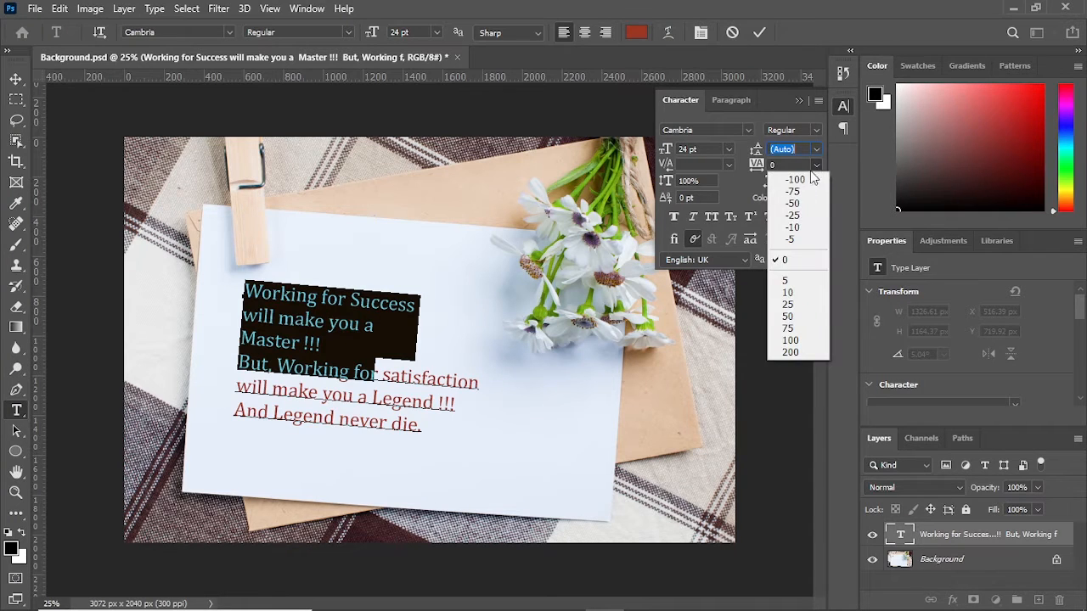
{"action": "left_click", "coordinate": [787, 316]}
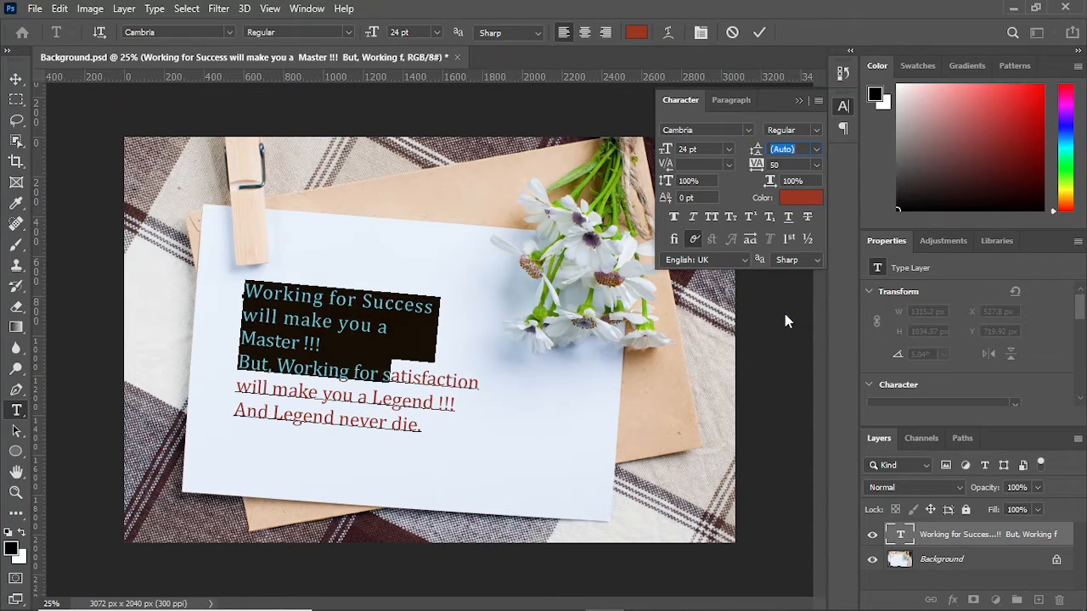
{"action": "left_click", "coordinate": [817, 165]}
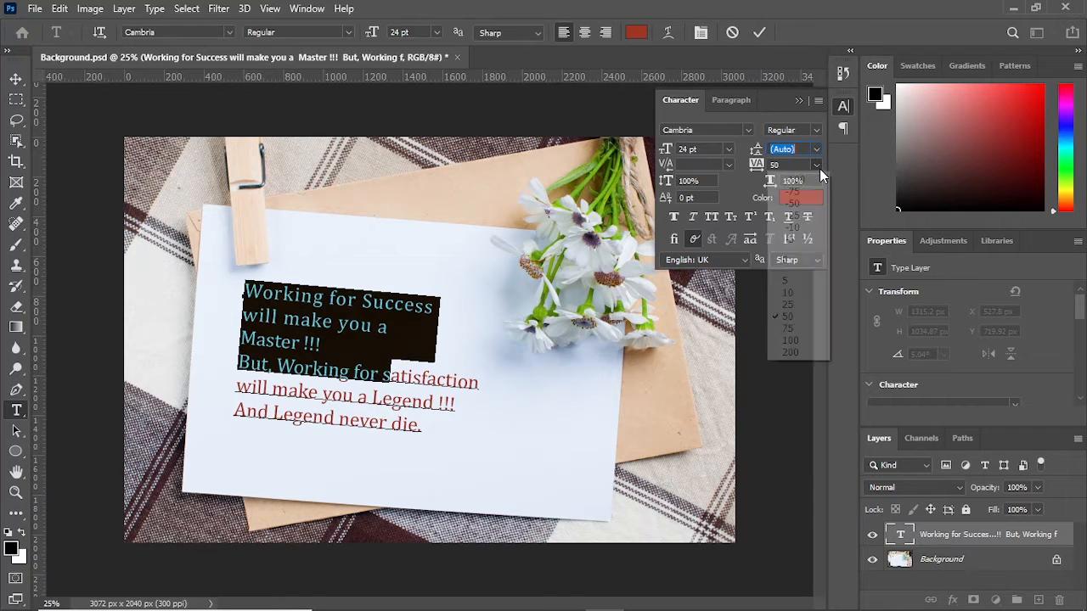
{"action": "left_click", "coordinate": [786, 347]}
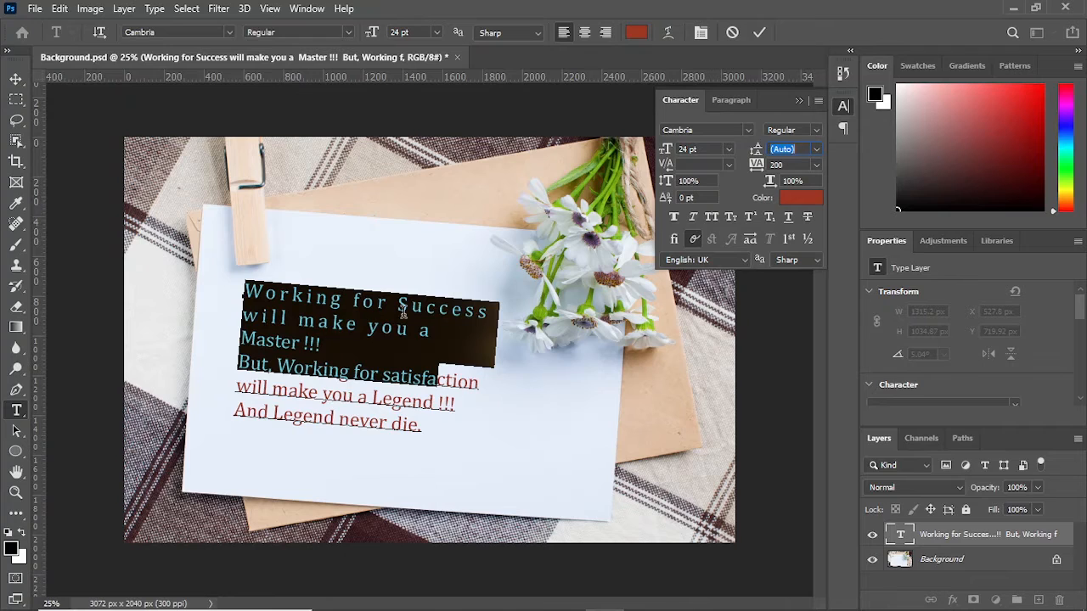
{"action": "left_click", "coordinate": [815, 165]}
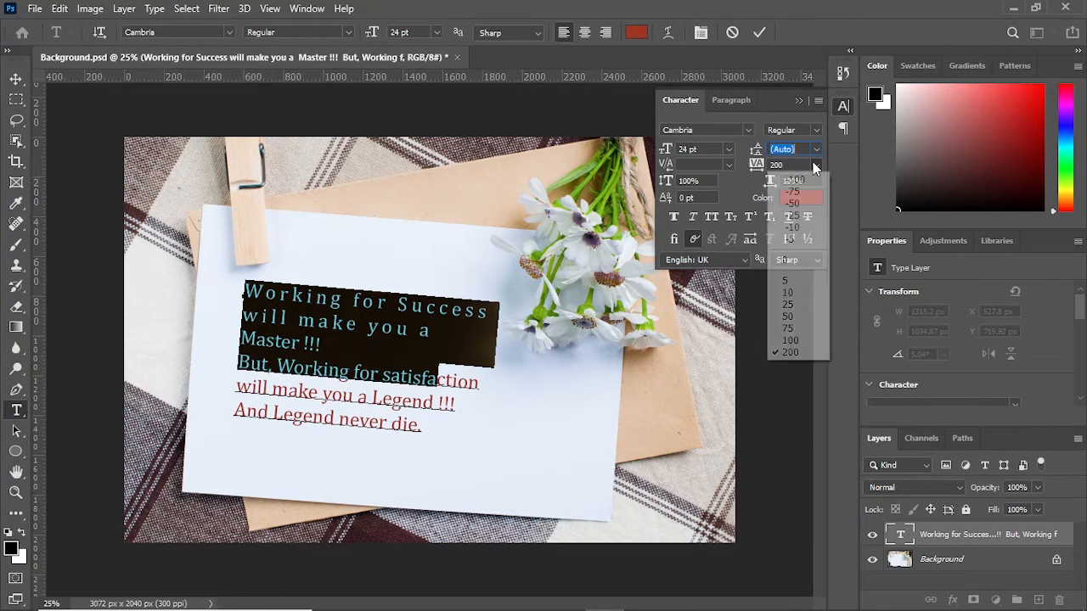
{"action": "left_click", "coordinate": [787, 265]}
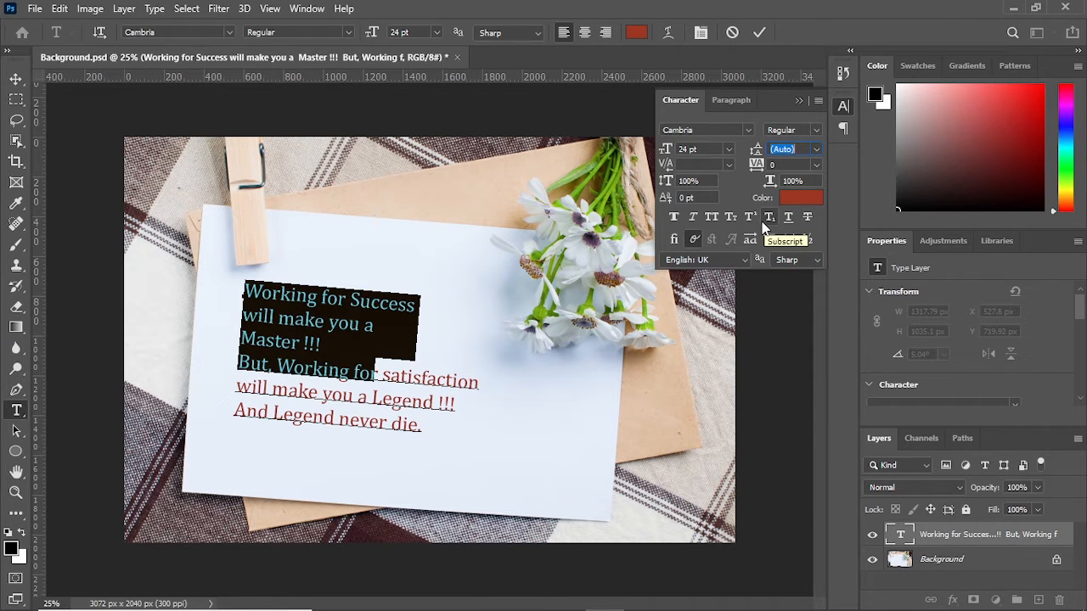
{"action": "key", "text": "ctrl+Return"}
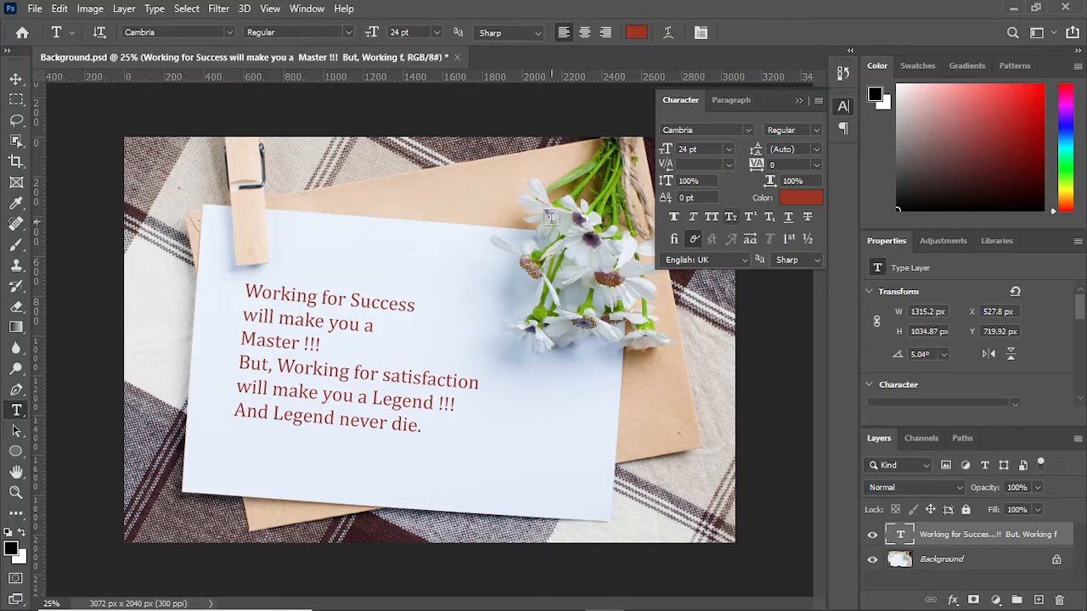
Step: Try kerning of 25 and 200 between the two c's of "Success" in the first line and set it to 0
{"action": "left_click", "coordinate": [379, 302]}
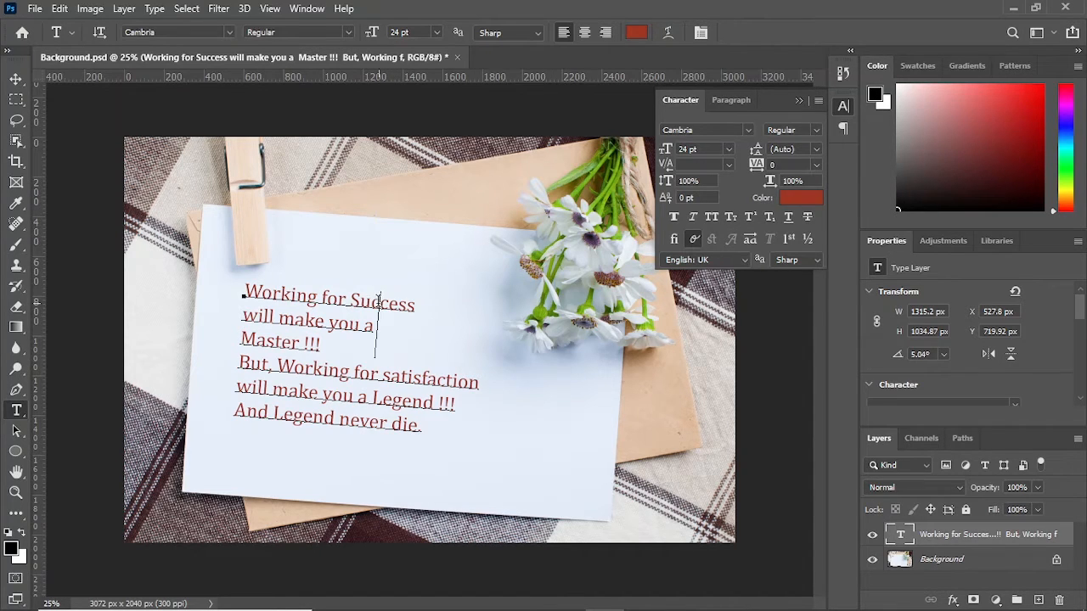
{"action": "left_click", "coordinate": [729, 165]}
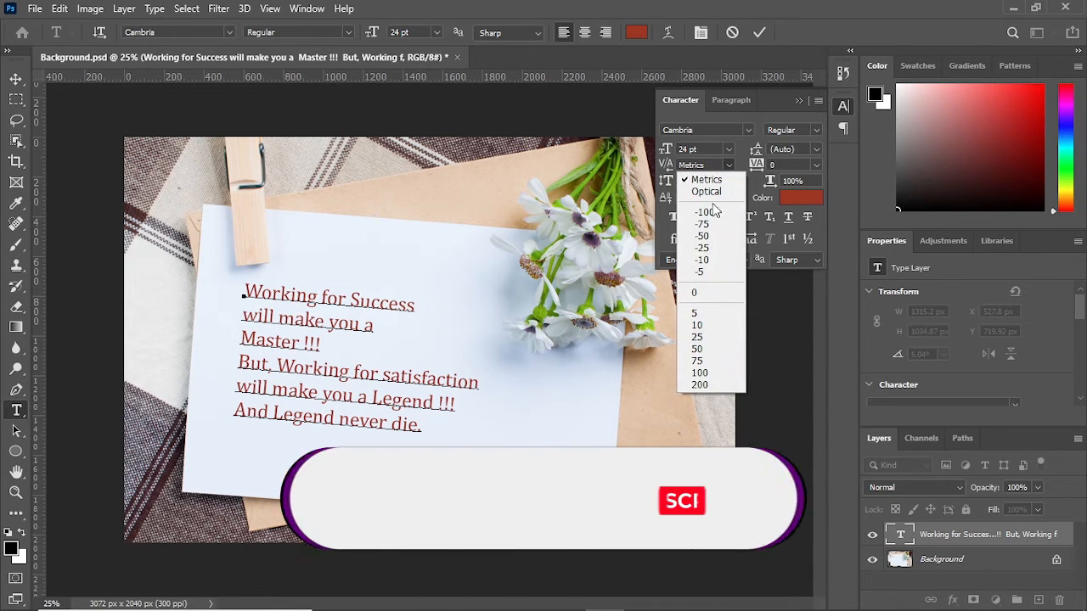
{"action": "left_click", "coordinate": [712, 336]}
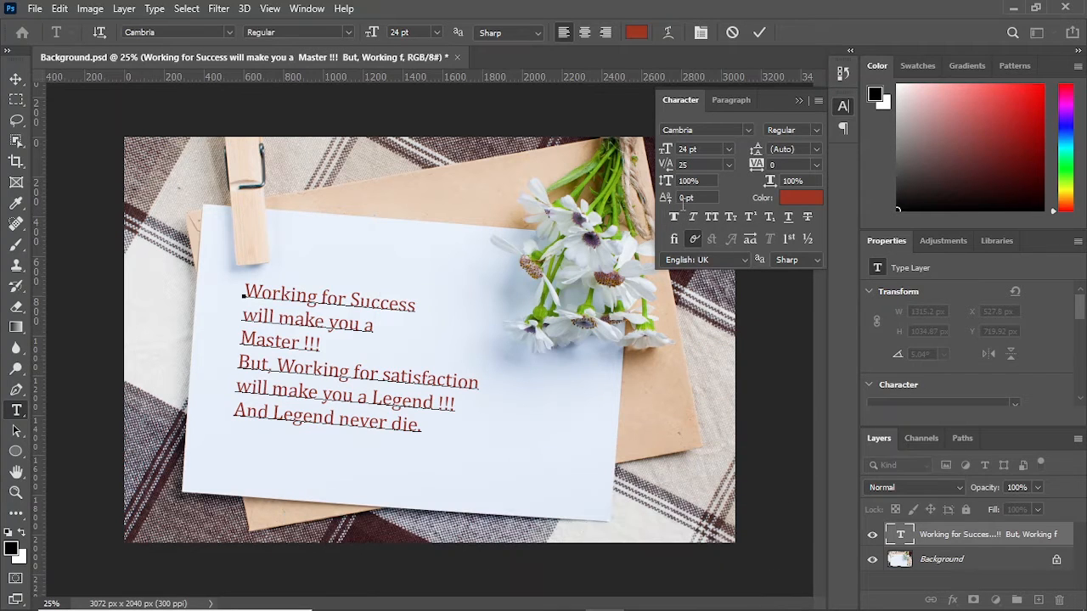
{"action": "left_click", "coordinate": [728, 165]}
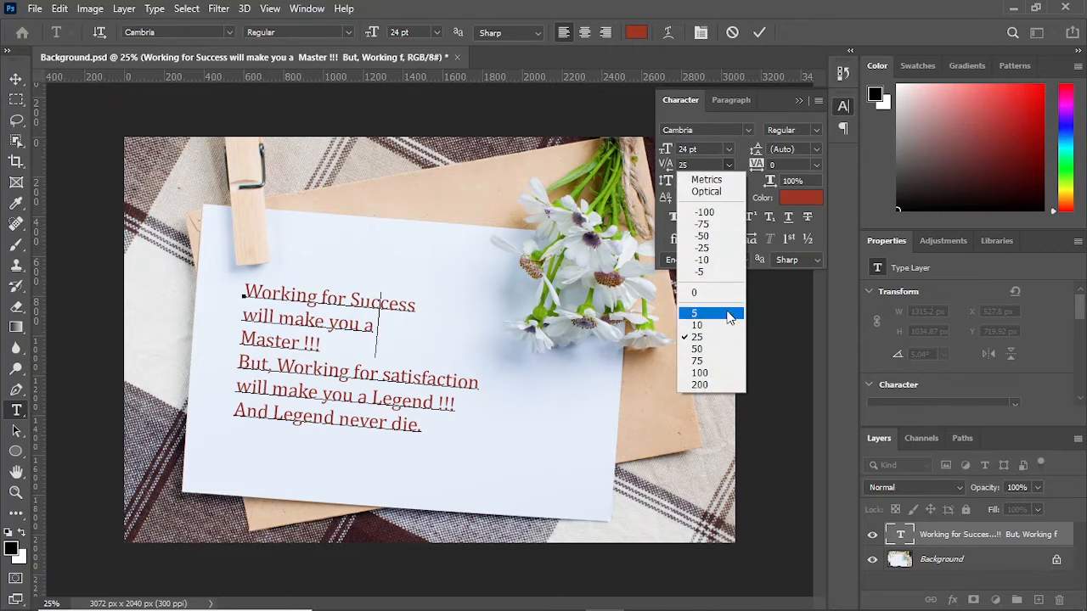
{"action": "left_click", "coordinate": [726, 384]}
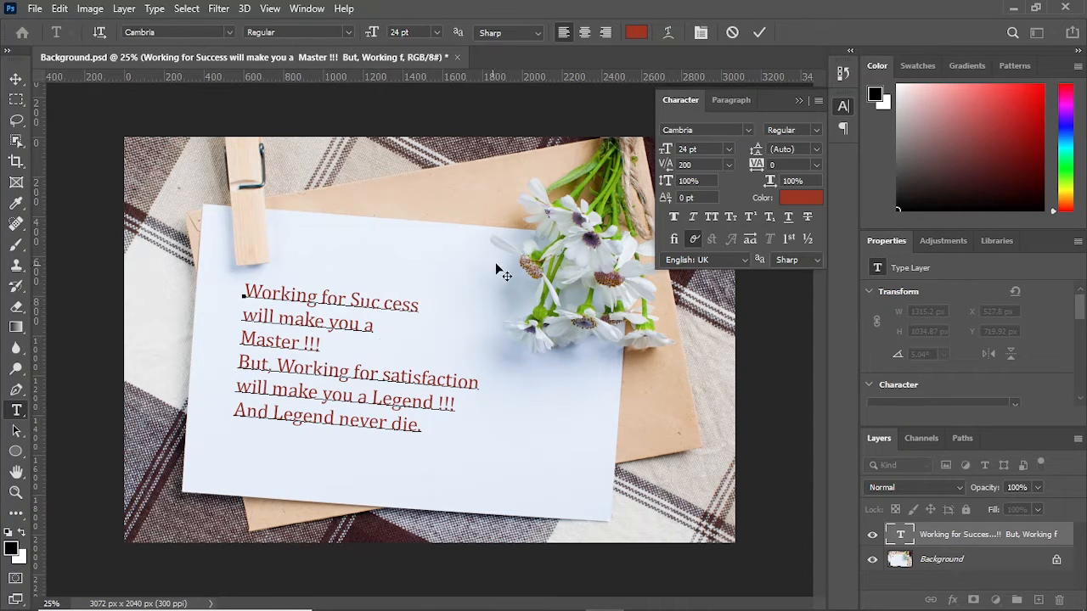
{"action": "left_click", "coordinate": [728, 165]}
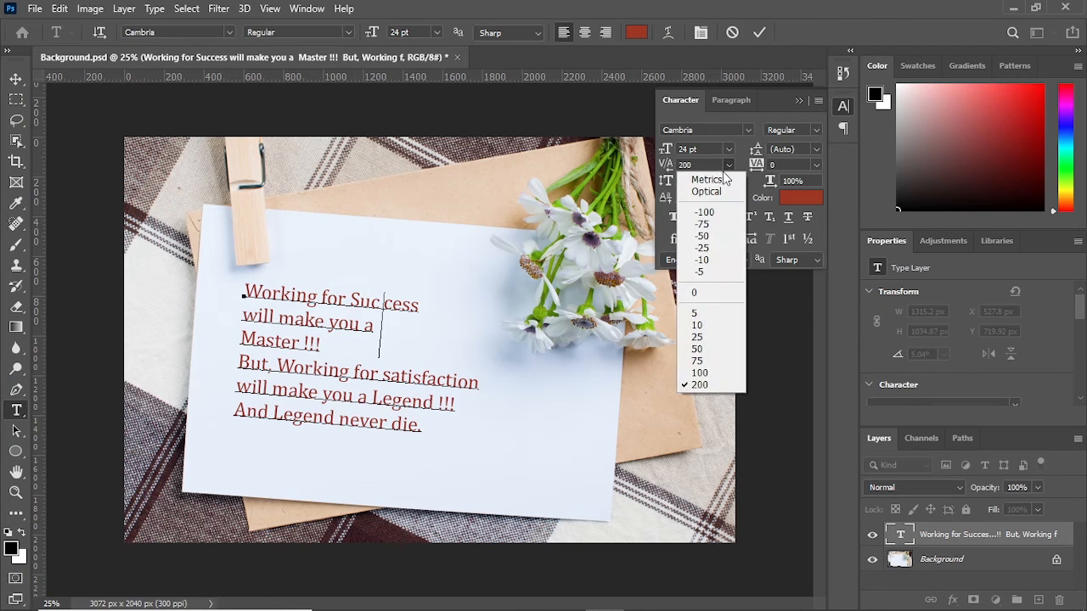
{"action": "left_click", "coordinate": [717, 180]}
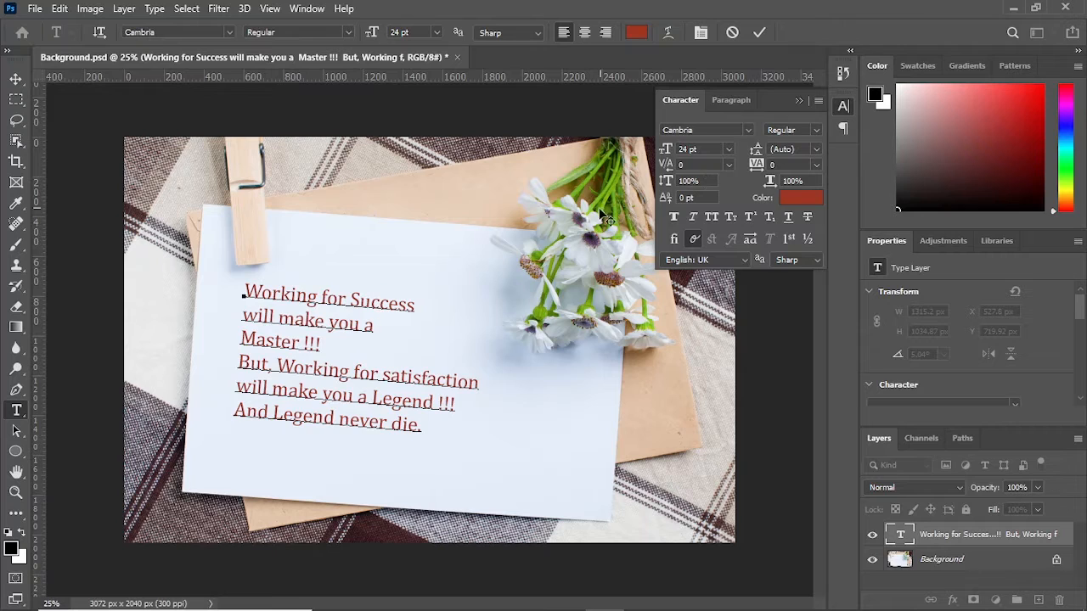
Step: Select the first two lines of the quote, try a vertical scale of about 156% and set it back to 100%
{"action": "double_click", "coordinate": [368, 324]}
{"action": "left_click_drag", "start_coordinate": [368, 324], "coordinate": [242, 276]}
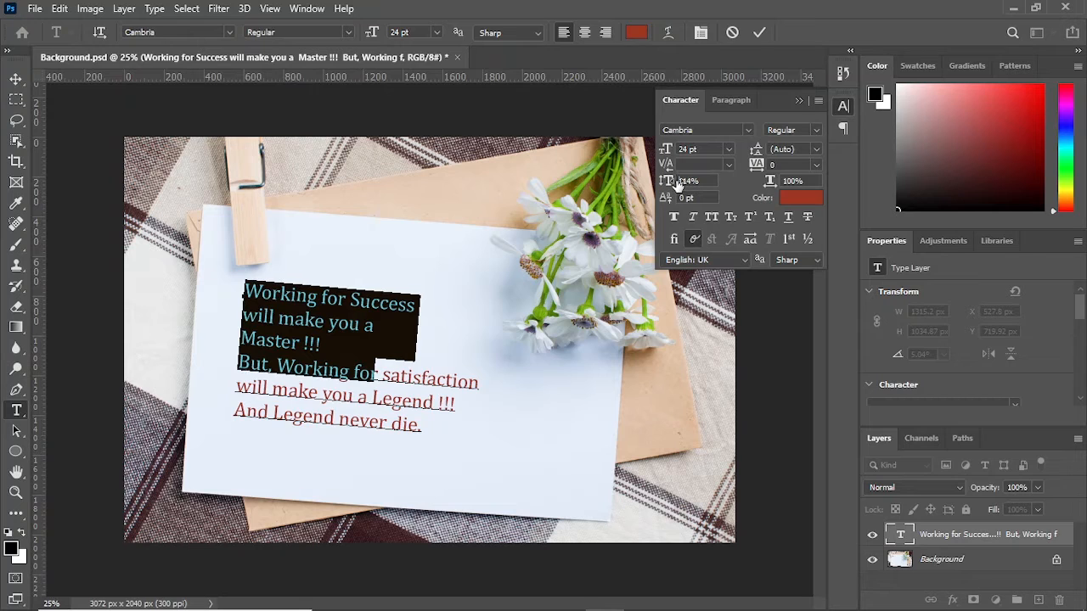
{"action": "left_click", "coordinate": [686, 181]}
{"action": "scroll", "coordinate": [688, 182], "scroll_direction": "up", "scroll_amount": 20}
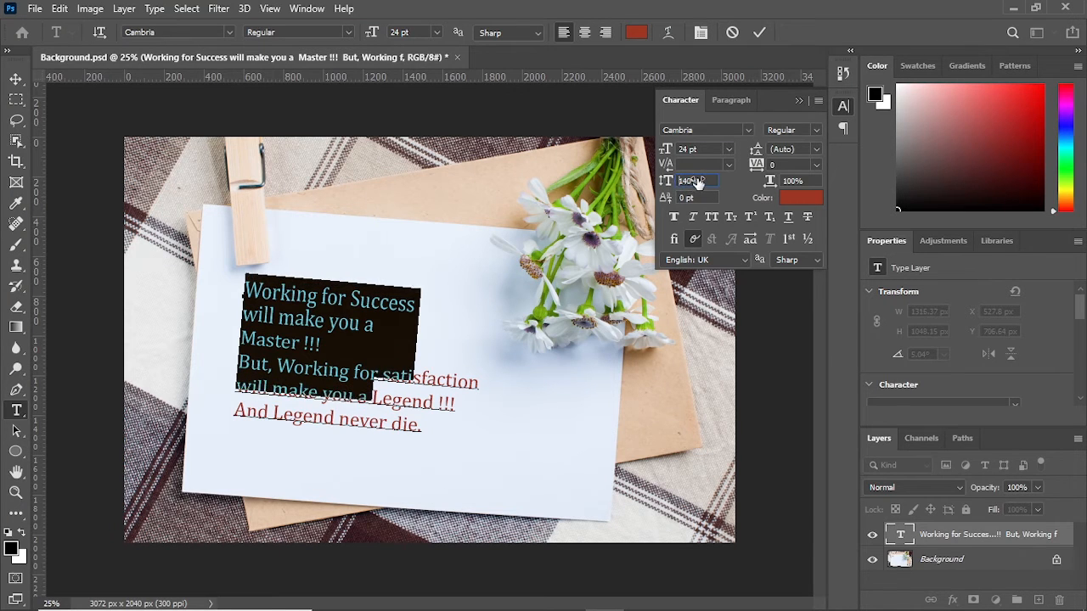
{"action": "scroll", "coordinate": [703, 182], "scroll_direction": "up", "scroll_amount": 9}
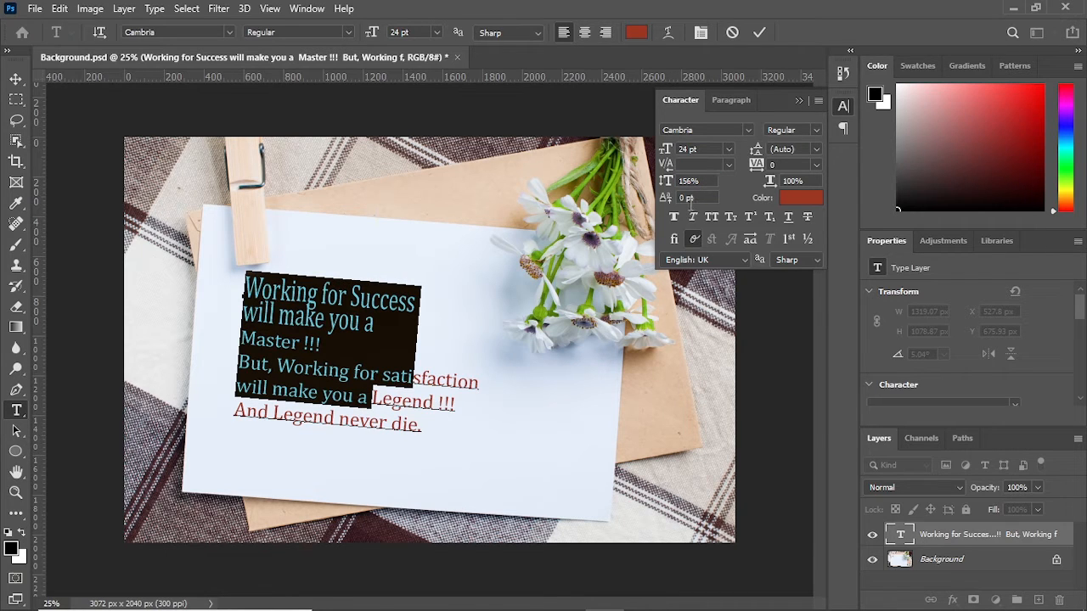
{"action": "left_click", "coordinate": [707, 181]}
{"action": "type", "text": "100"}
{"action": "key", "text": "Return"}
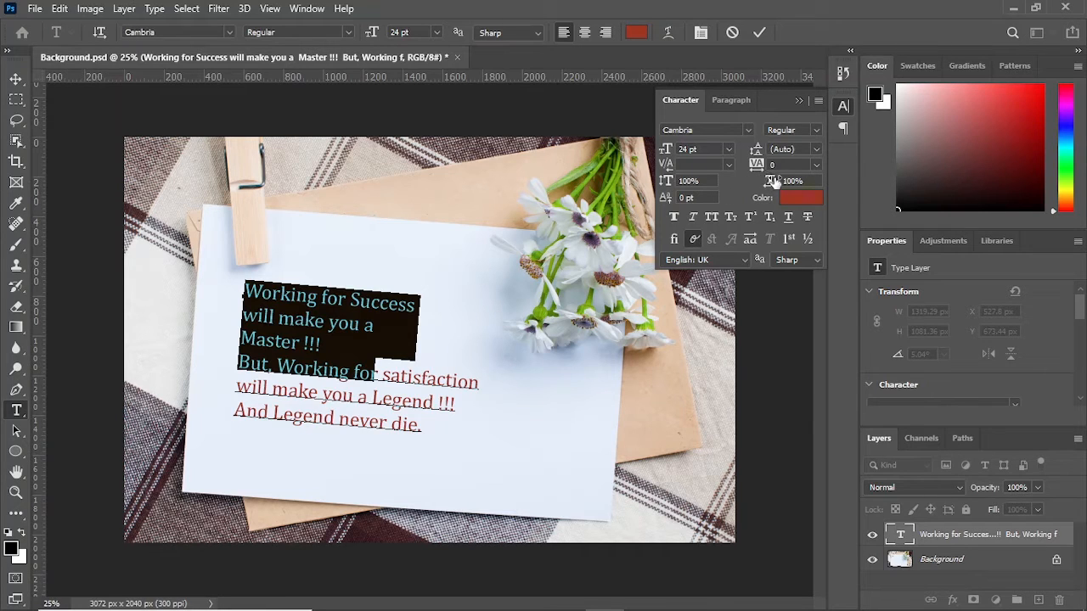
Step: Try a horizontal scale of 114% on the selected quote text and cancel the change
{"action": "left_click_drag", "start_coordinate": [772, 183], "coordinate": [798, 197]}
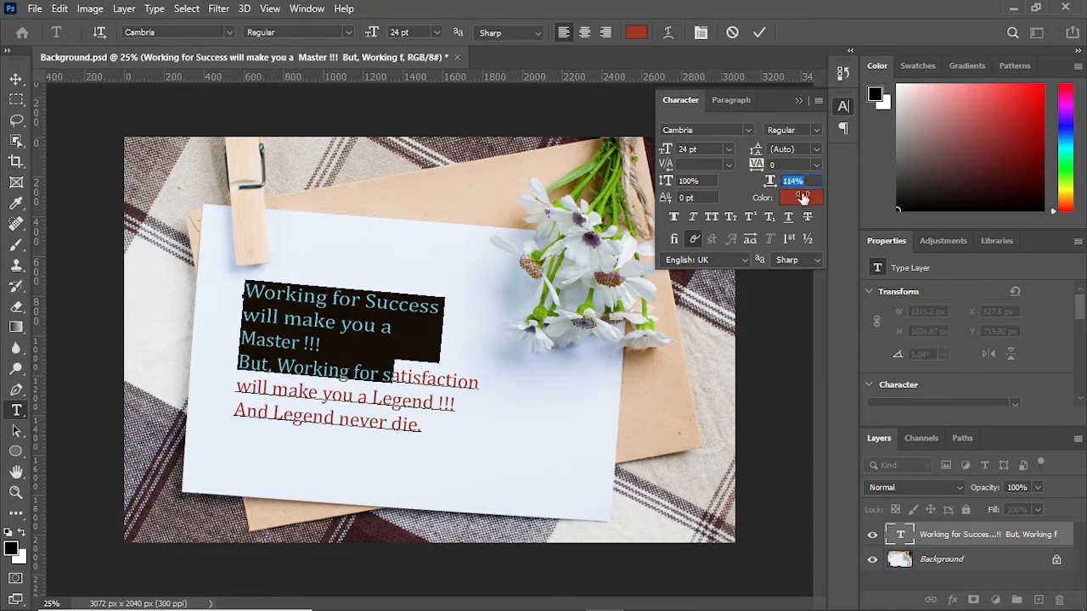
{"action": "key", "text": "Escape"}
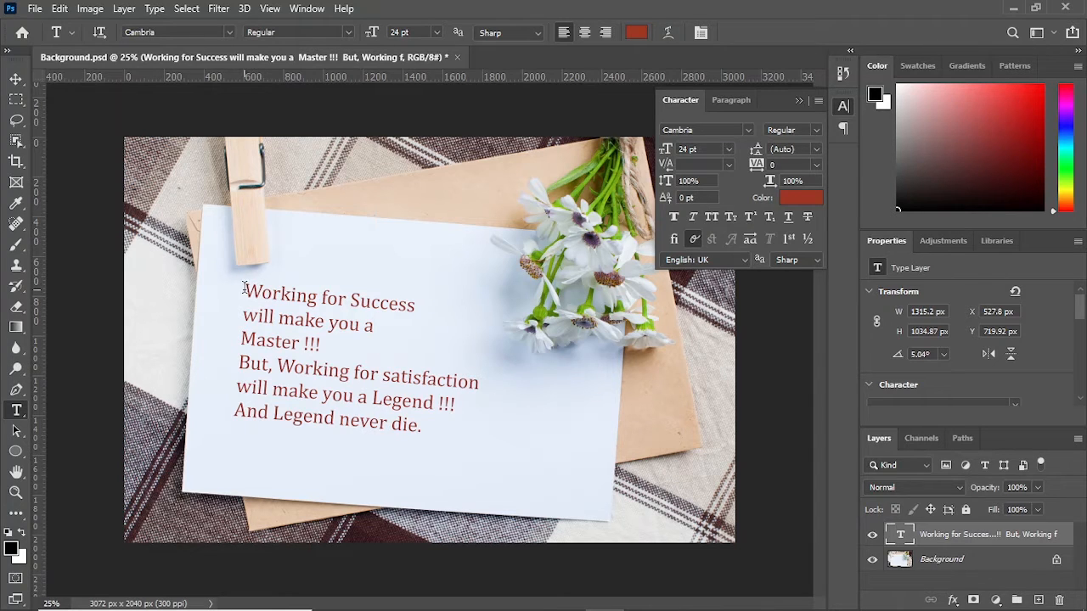
Step: Select the first letter "W" of the quote, try a baseline shift of 75 pt and set it back to 0 pt
{"action": "left_click_drag", "start_coordinate": [245, 289], "coordinate": [254, 340]}
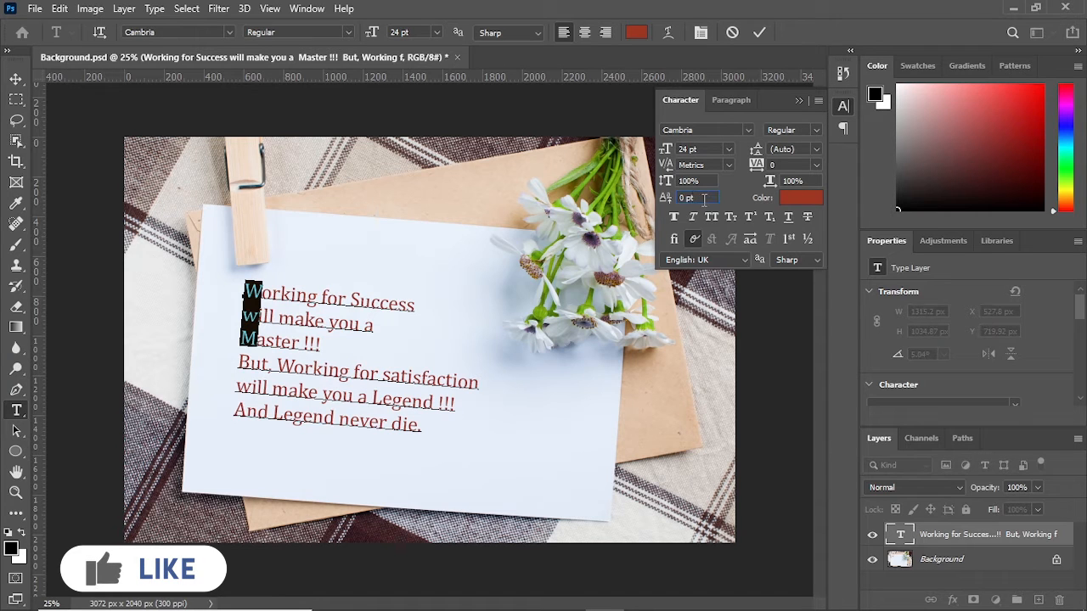
{"action": "left_click_drag", "start_coordinate": [703, 199], "coordinate": [660, 202]}
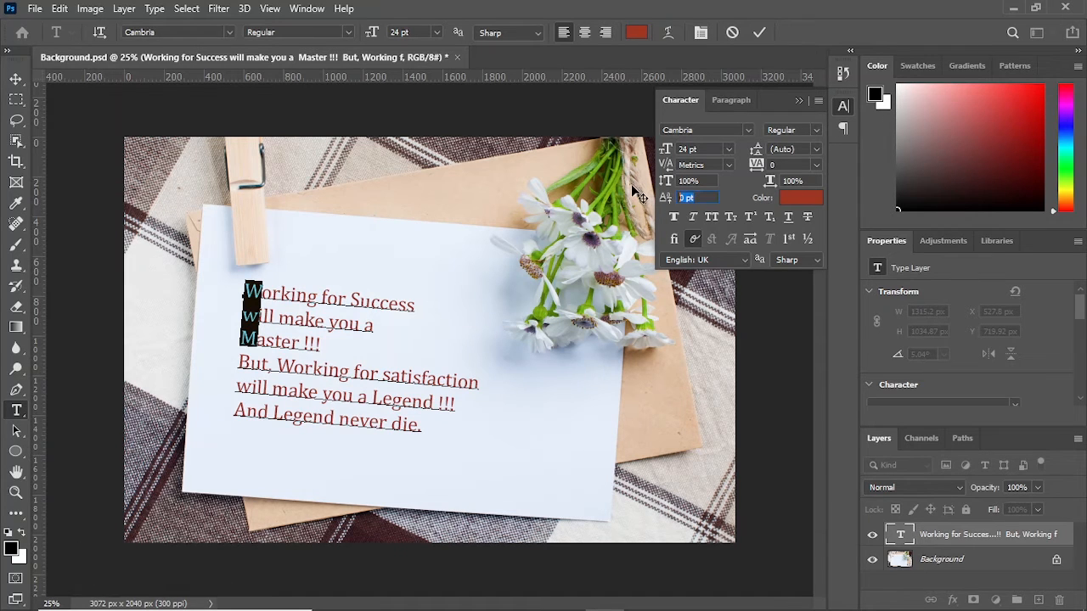
{"action": "type", "text": "75"}
{"action": "key", "text": "Return"}
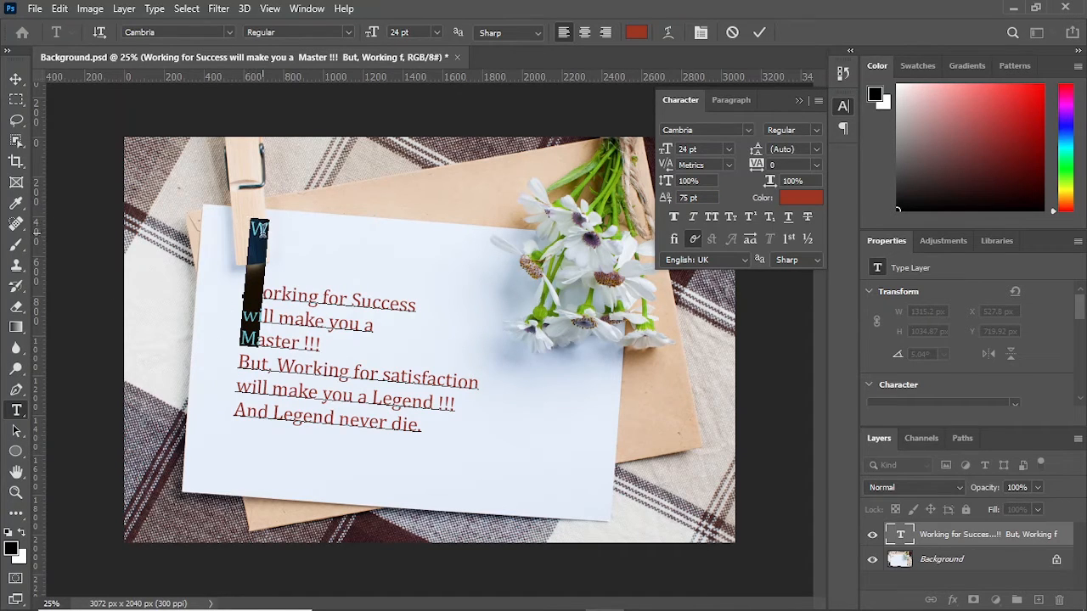
{"action": "left_click", "coordinate": [684, 197]}
{"action": "type", "text": "0"}
{"action": "key", "text": "Return"}
Step: View the color picker for the text color and close it without changing the color
{"action": "left_click", "coordinate": [798, 199]}
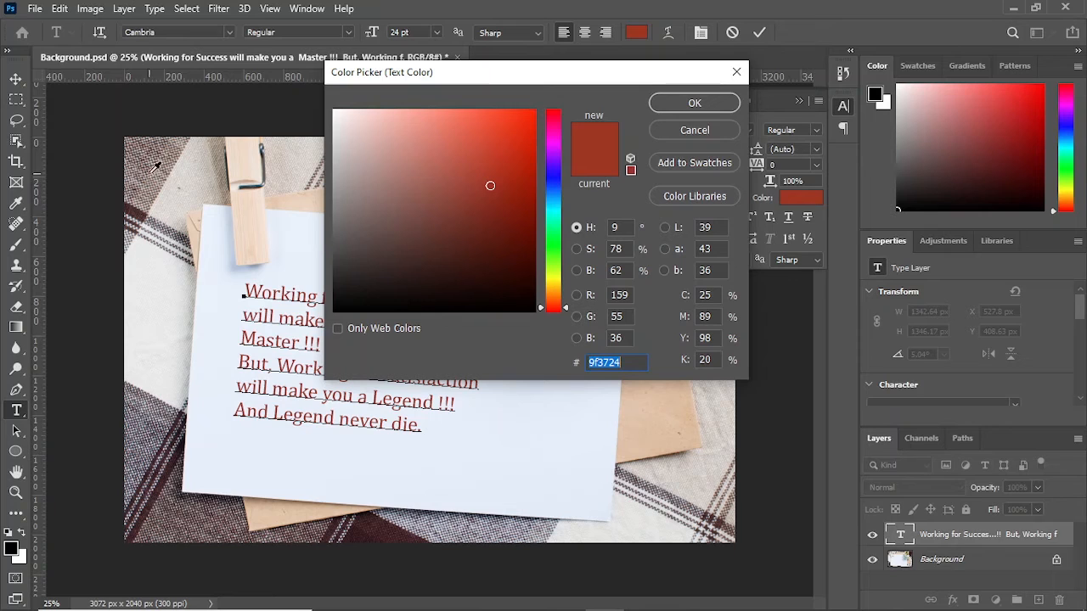
{"action": "left_click", "coordinate": [693, 134]}
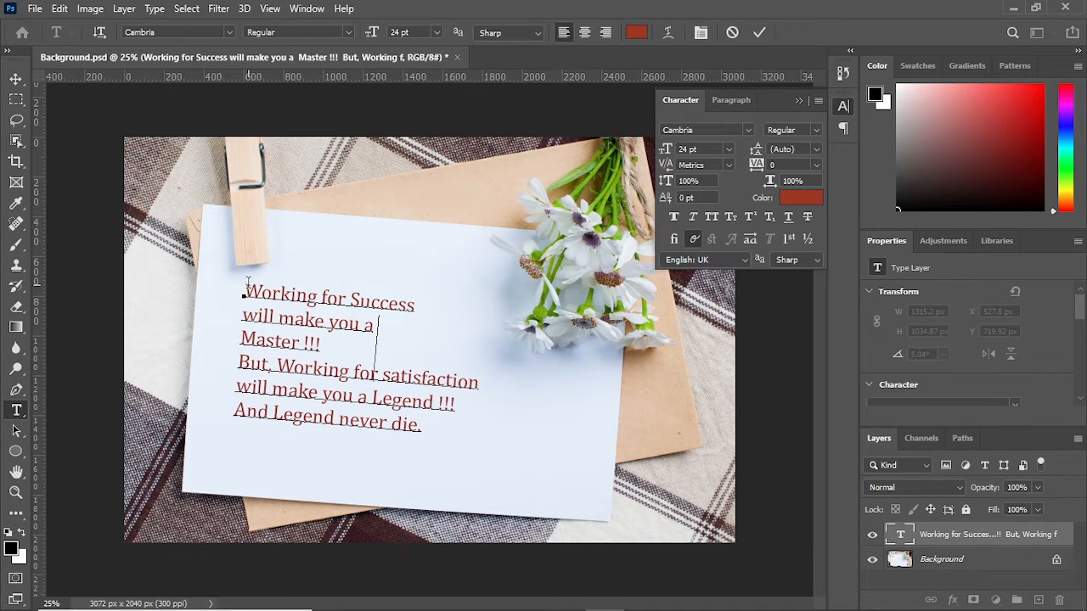
Step: Select the first line of the quote, "Working for Success", and apply Faux Bold and Faux Italic to it
{"action": "left_click_drag", "start_coordinate": [247, 282], "coordinate": [431, 272]}
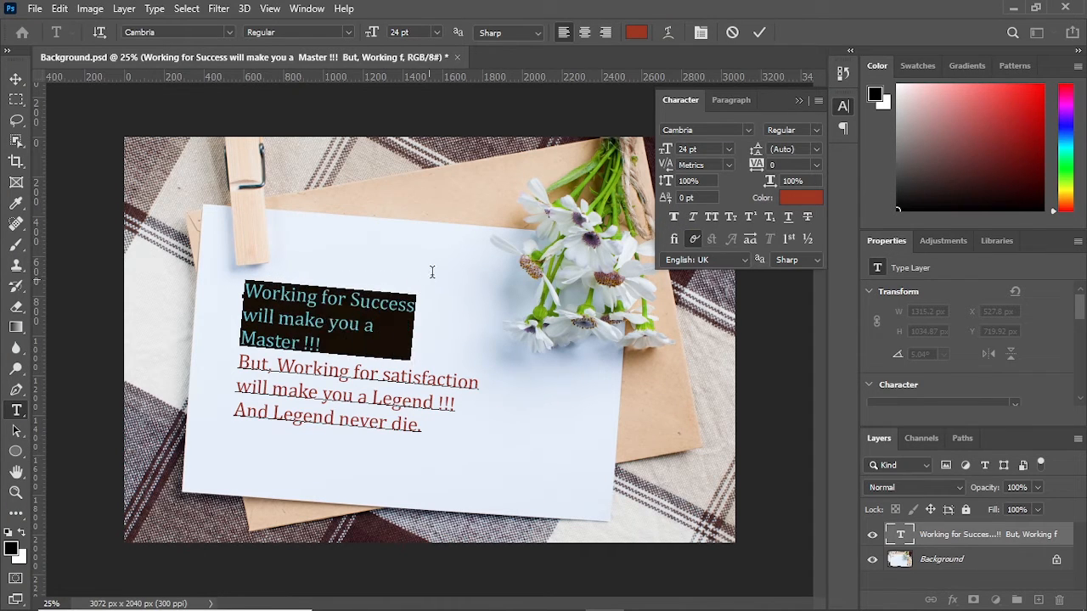
{"action": "left_click", "coordinate": [675, 221]}
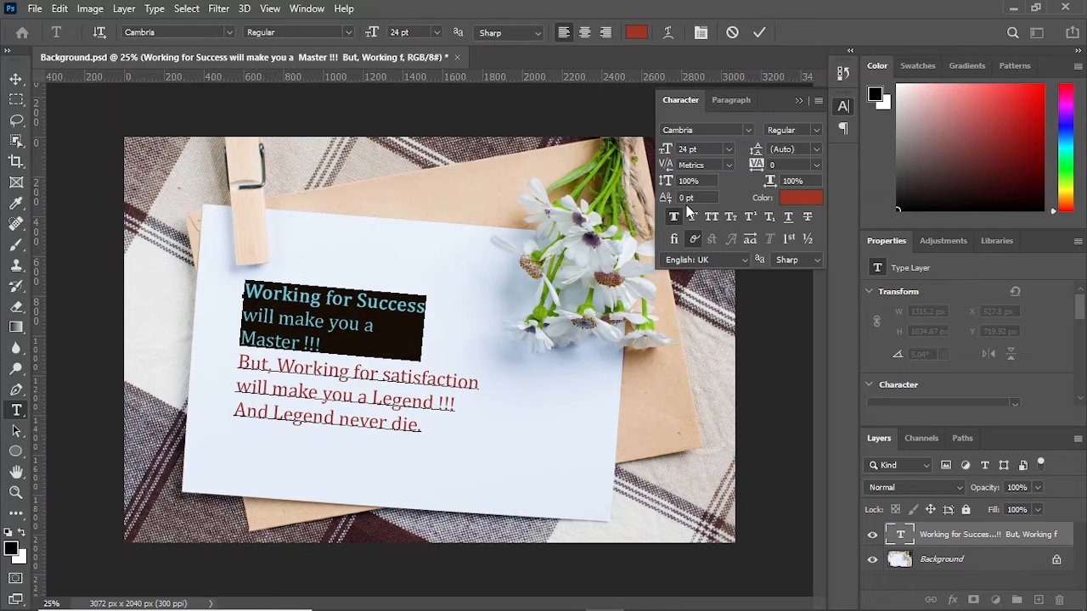
{"action": "left_click", "coordinate": [693, 218]}
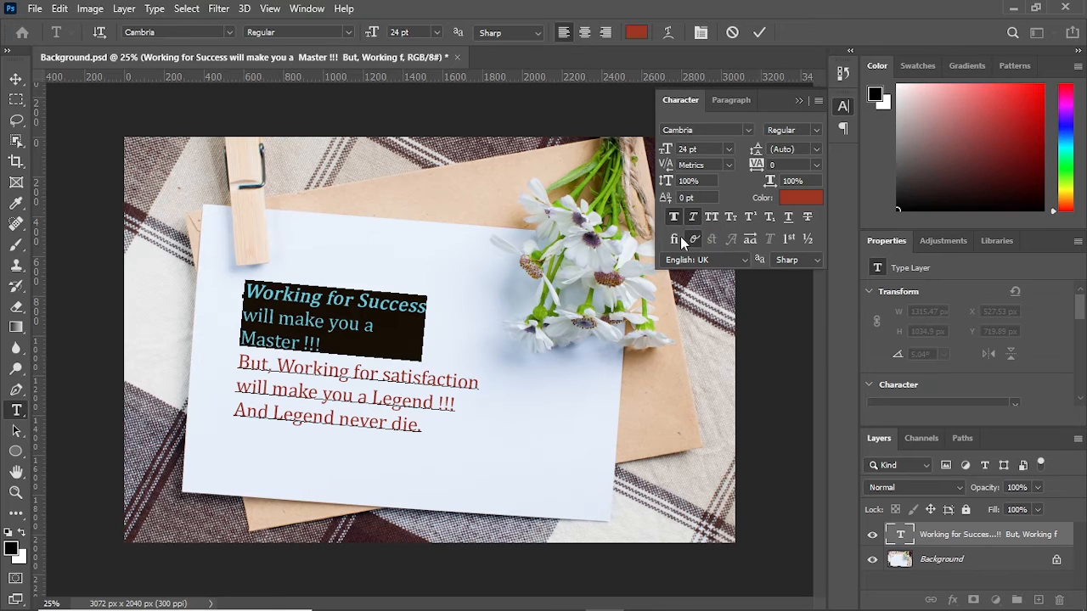
Step: Try All Caps and Small Caps on the first line of the quote and clear its added type styles
{"action": "left_click", "coordinate": [709, 215]}
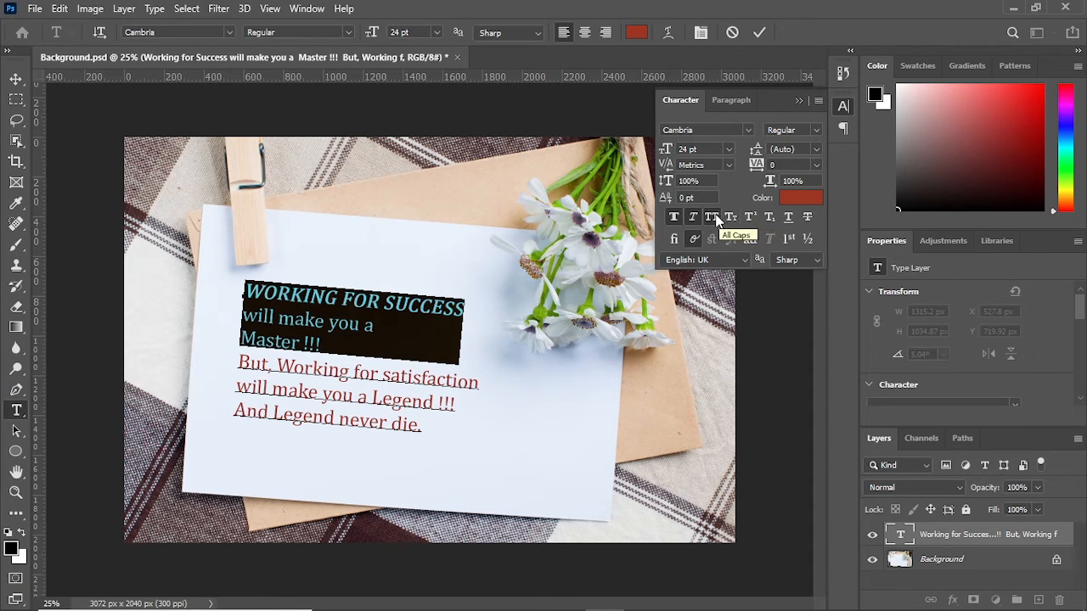
{"action": "left_click", "coordinate": [730, 221]}
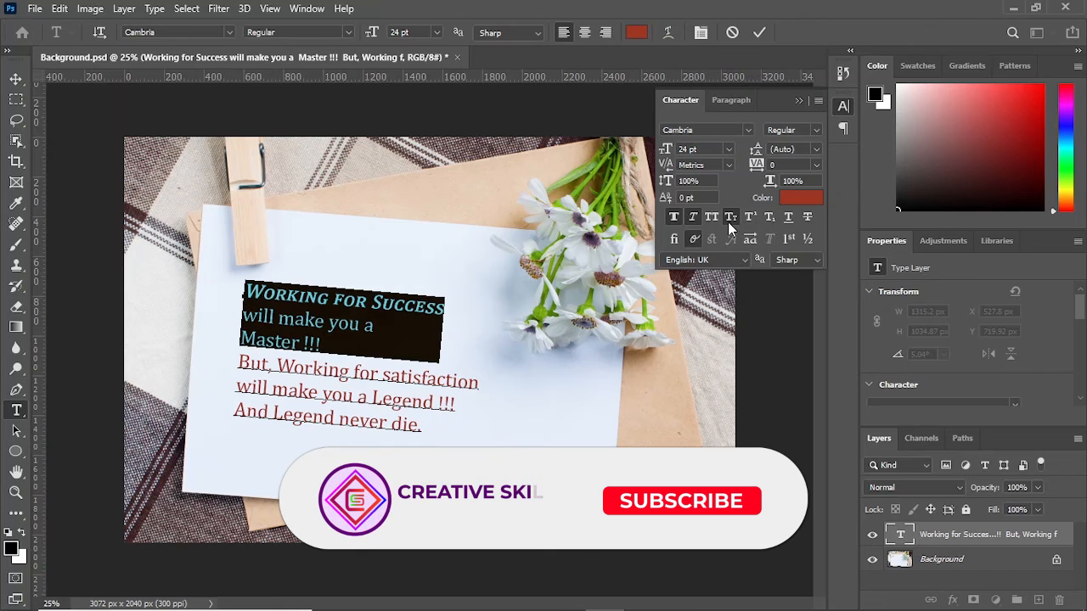
{"action": "left_click", "coordinate": [729, 220]}
{"action": "left_click", "coordinate": [673, 218]}
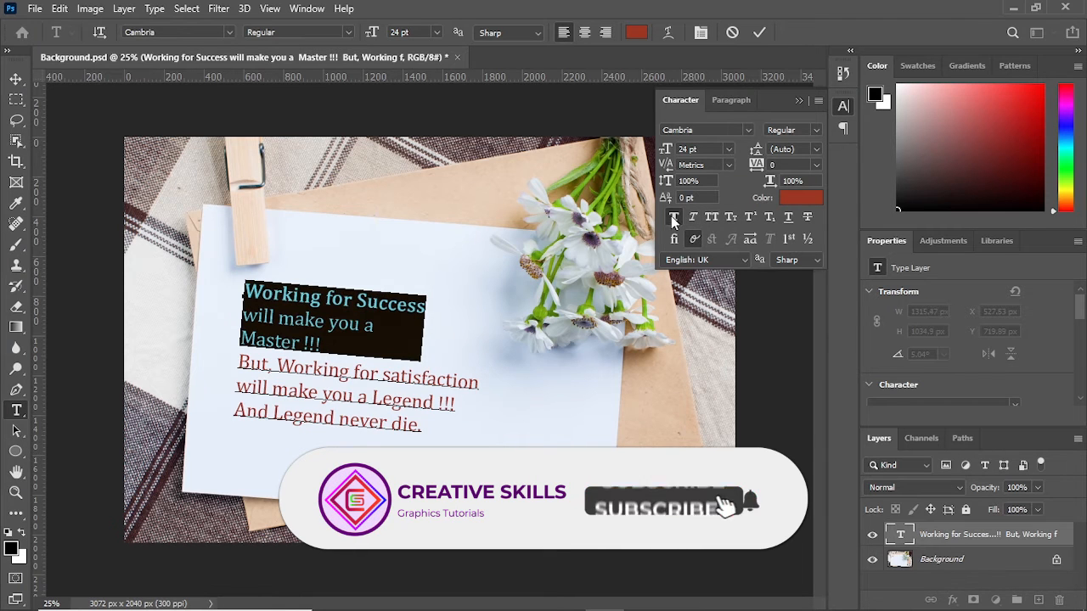